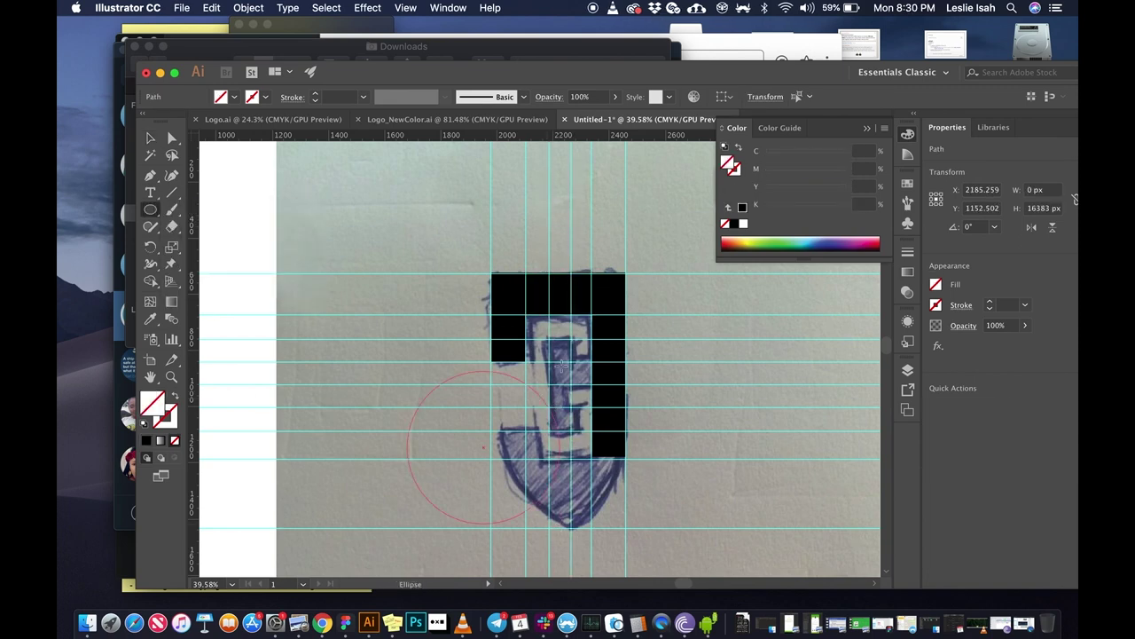
Step: Resize the J's black blocks, narrowing one rectangle into a thin vertical bar
drag(438, 313, 609, 339)
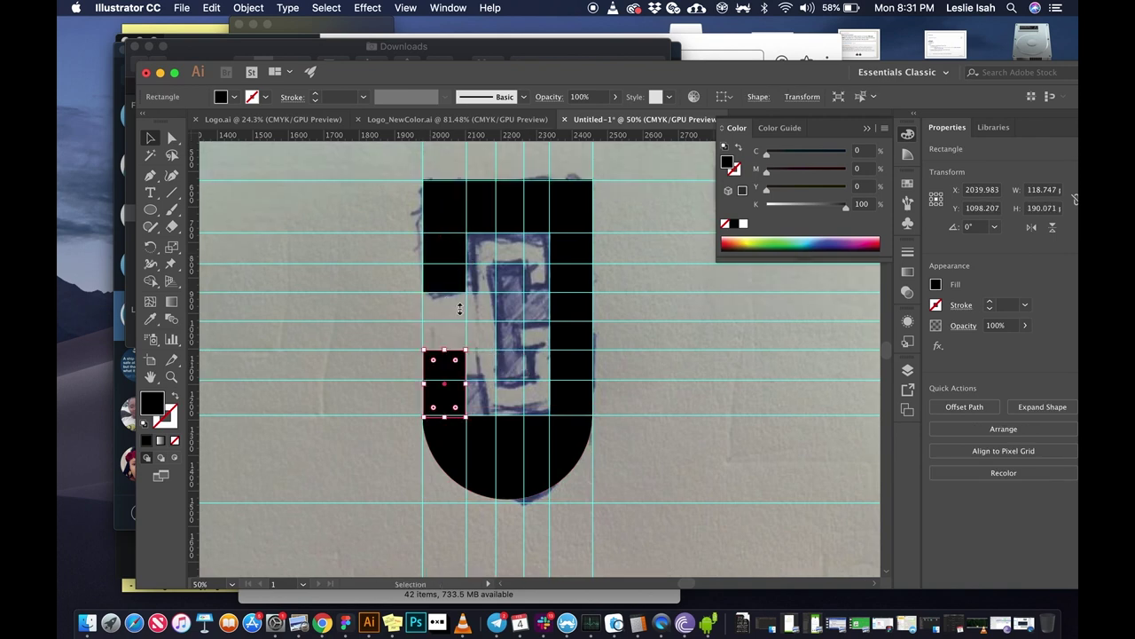
drag(532, 237, 515, 236)
scroll(515, 237, up, 4)
scroll(532, 237, up, 2)
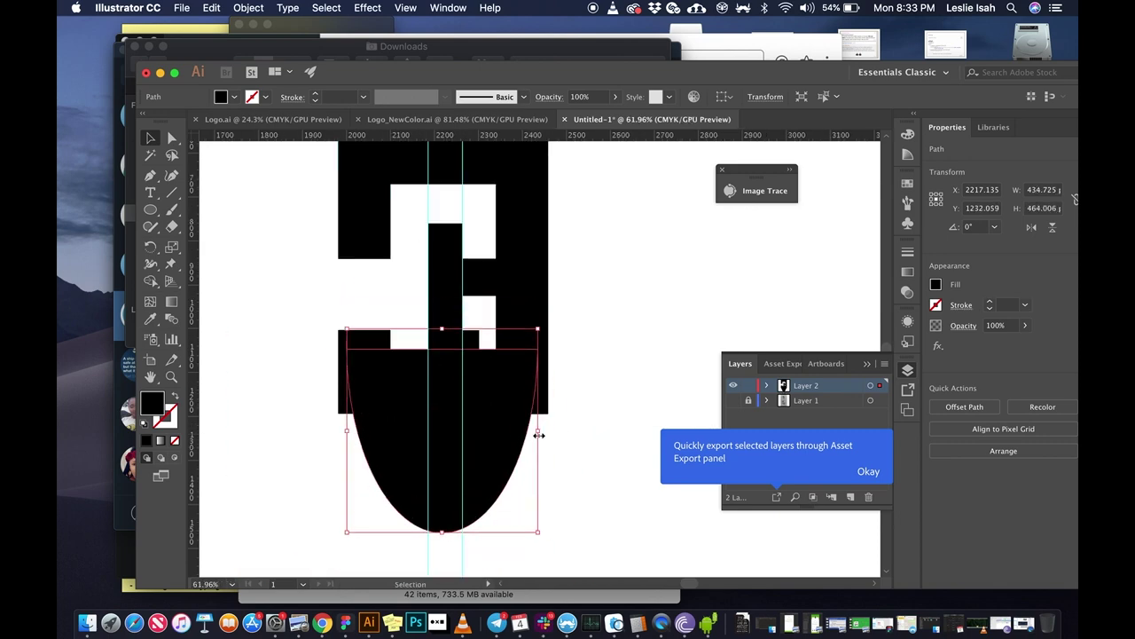
Step: Select a letter block and move the tall block right, away from the J
scroll(539, 434, up, 2)
scroll(525, 473, up, 2)
click(336, 415)
scroll(413, 390, up, 3)
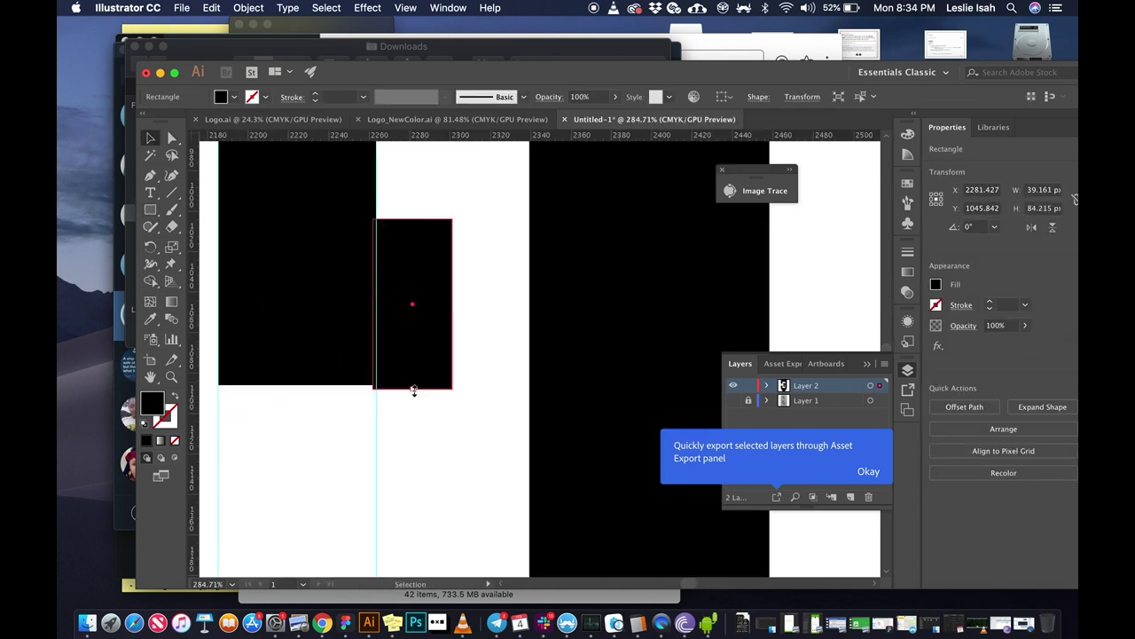
scroll(414, 390, down, 5)
drag(539, 360, 575, 358)
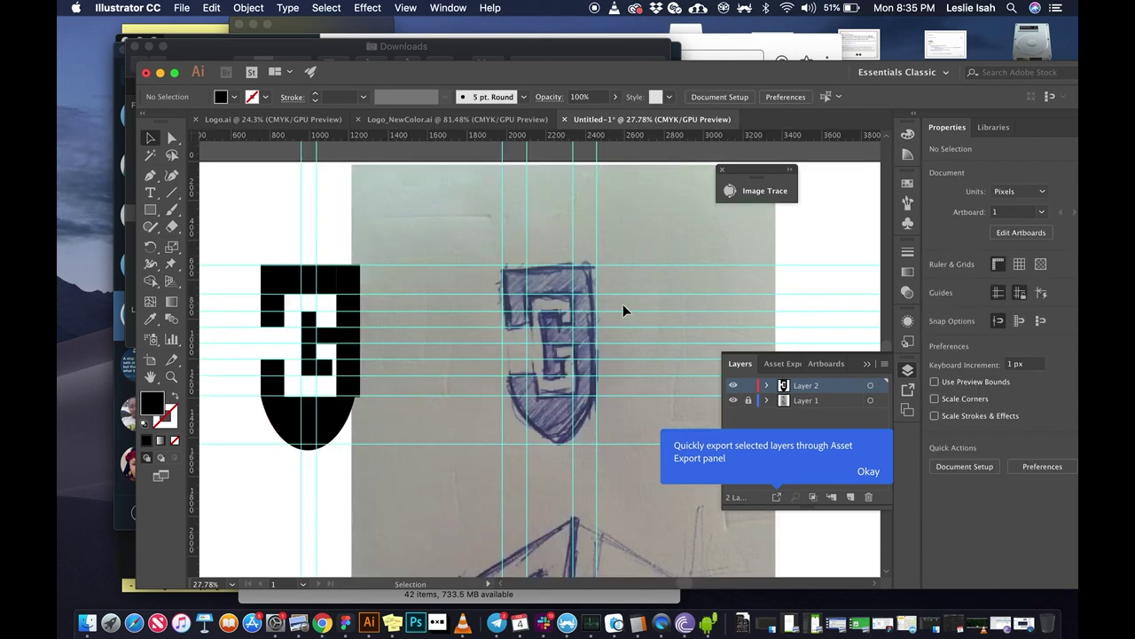
Step: Adjust the shield's top-right corner point, then hide the black shield in Layer 2
scroll(621, 266, down, 1)
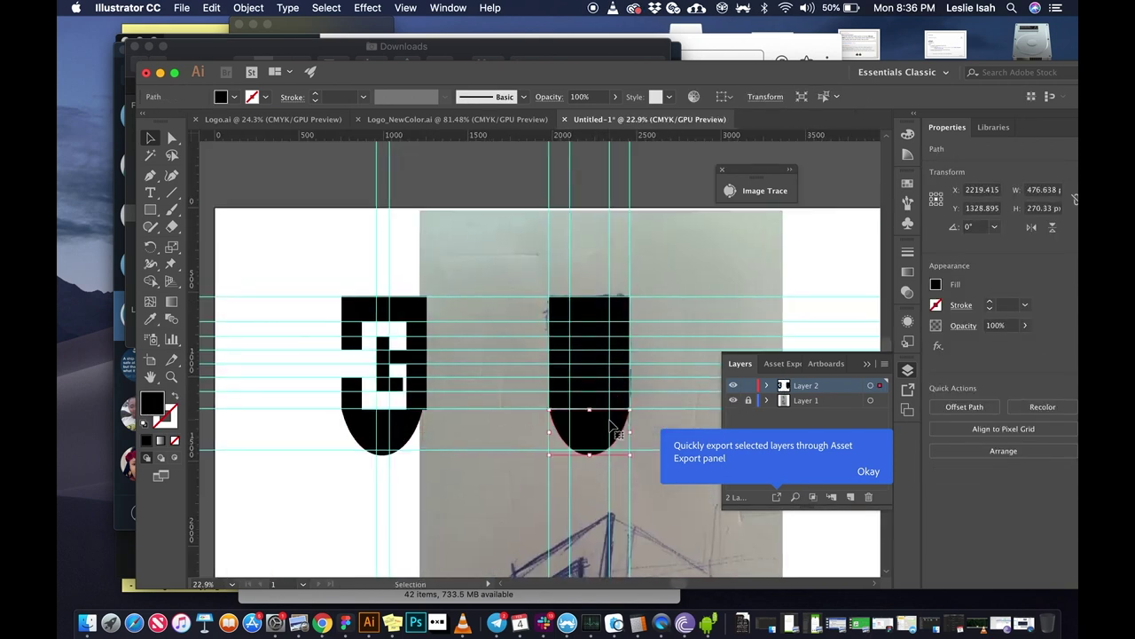
scroll(621, 248, up, 5)
scroll(576, 302, down, 5)
key(a)
click(573, 302)
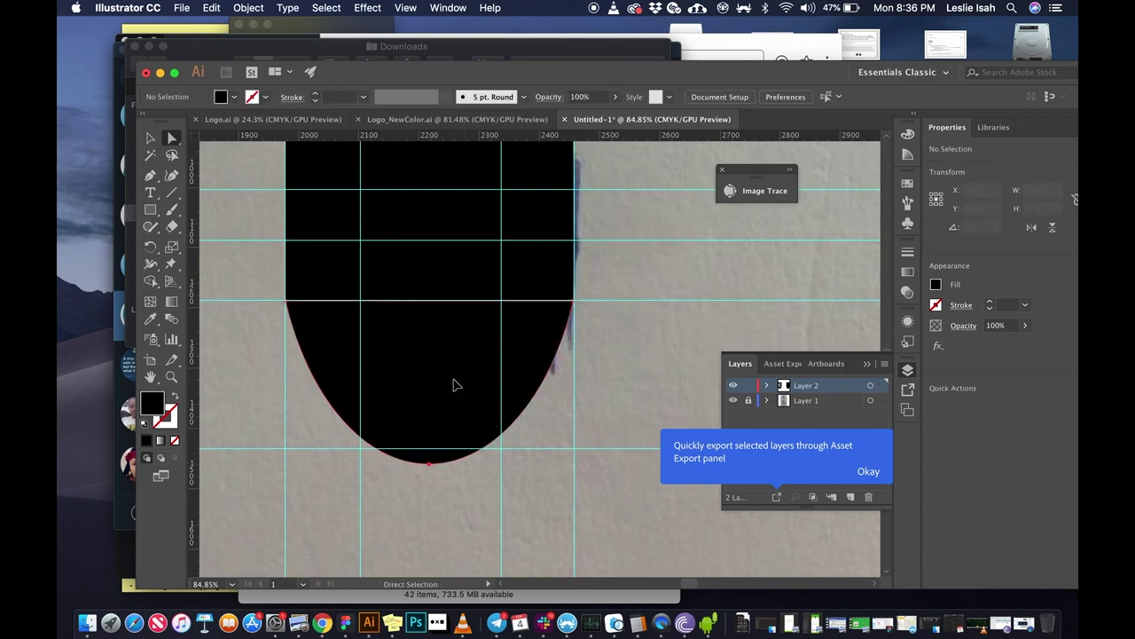
scroll(311, 426, down, 3)
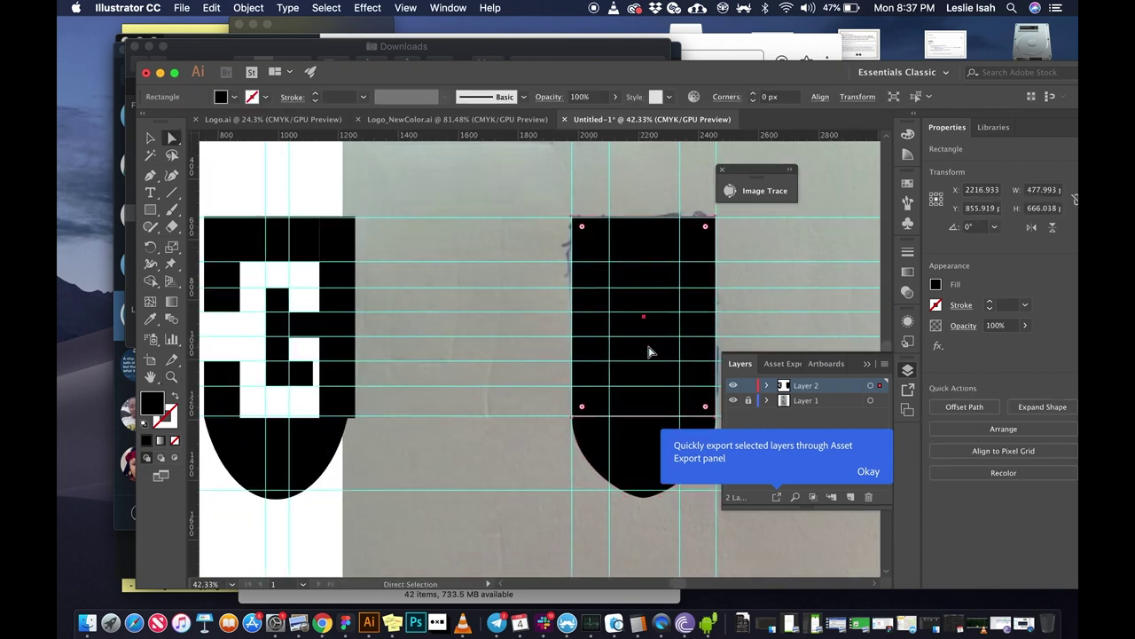
key(v)
click(767, 385)
click(733, 400)
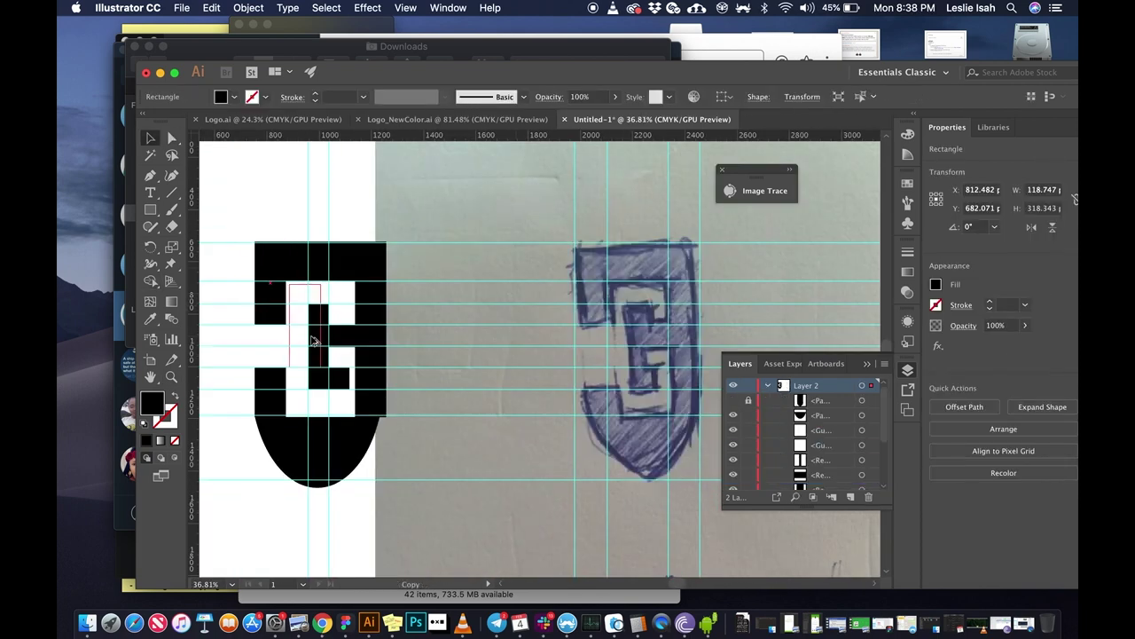
Step: Show the black shield again and move a block onto the shield at right
click(733, 400)
key(i)
drag(301, 342, 701, 338)
scroll(671, 302, up, 3)
key(super+shift+a)
click(568, 334)
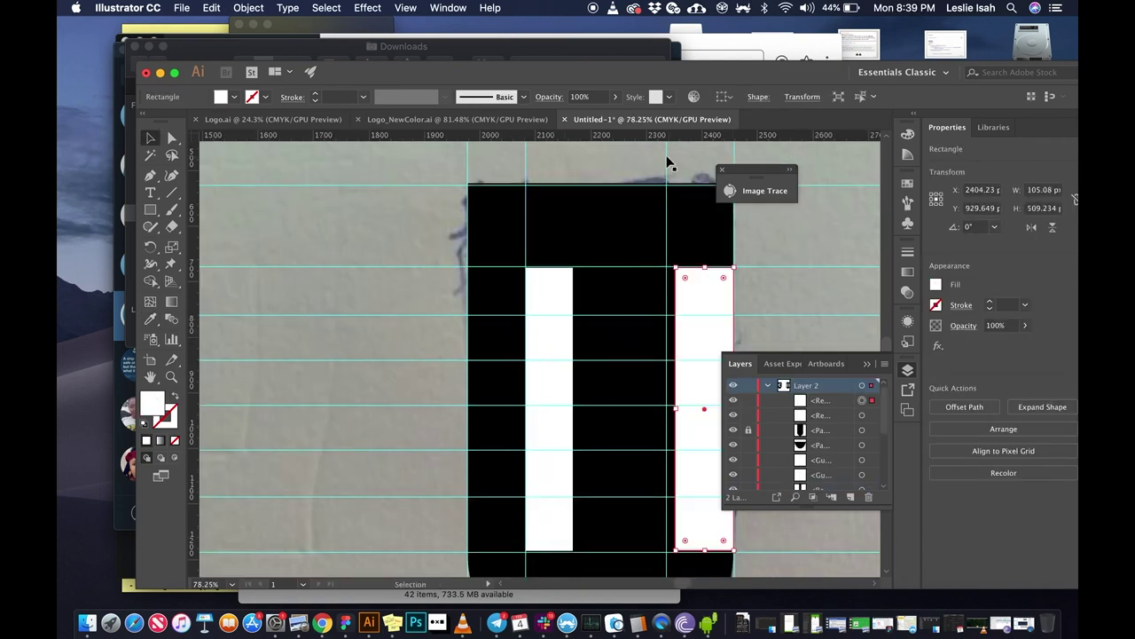
Step: Stretch the middle white bar taller on the black shield
scroll(459, 299, right, 5)
scroll(459, 300, down, 2)
mouse_move(577, 399)
mouse_down()
mouse_move(581, 354)
mouse_move(621, 292)
mouse_up()
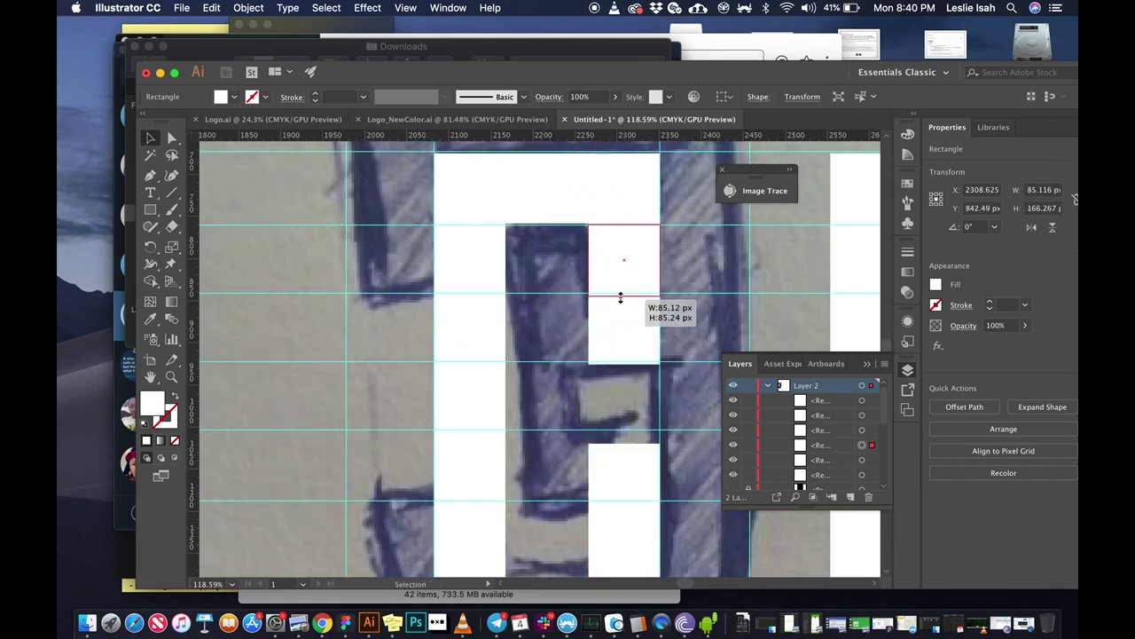
scroll(621, 291, up, 3)
scroll(622, 198, up, 3)
scroll(529, 246, up, 2)
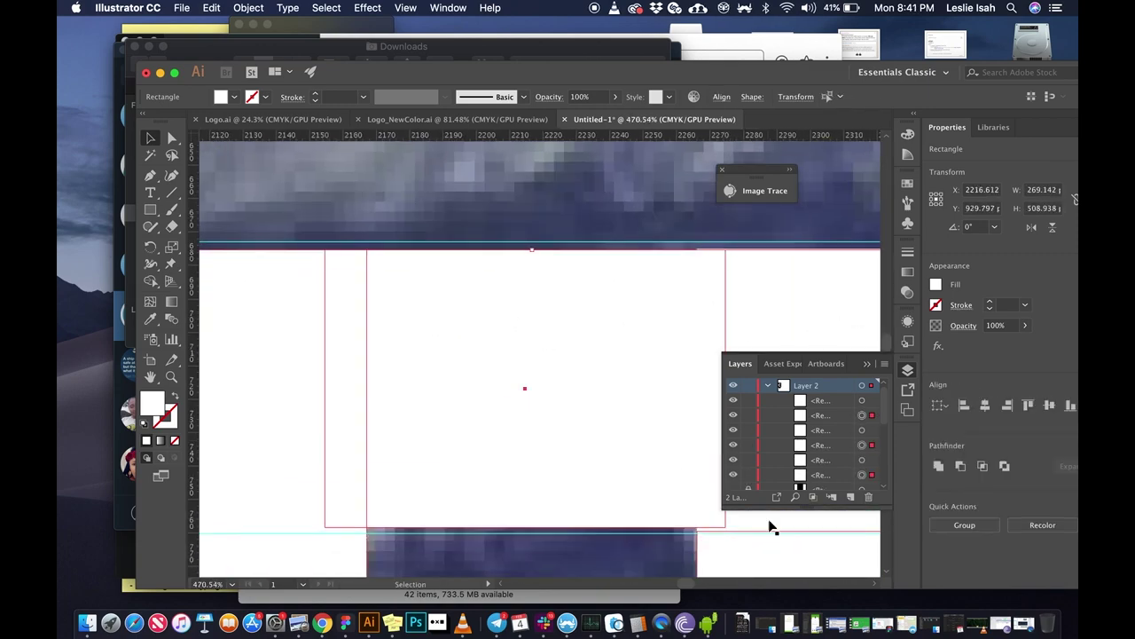
scroll(613, 359, down, 3)
click(614, 487)
scroll(603, 384, up, 2)
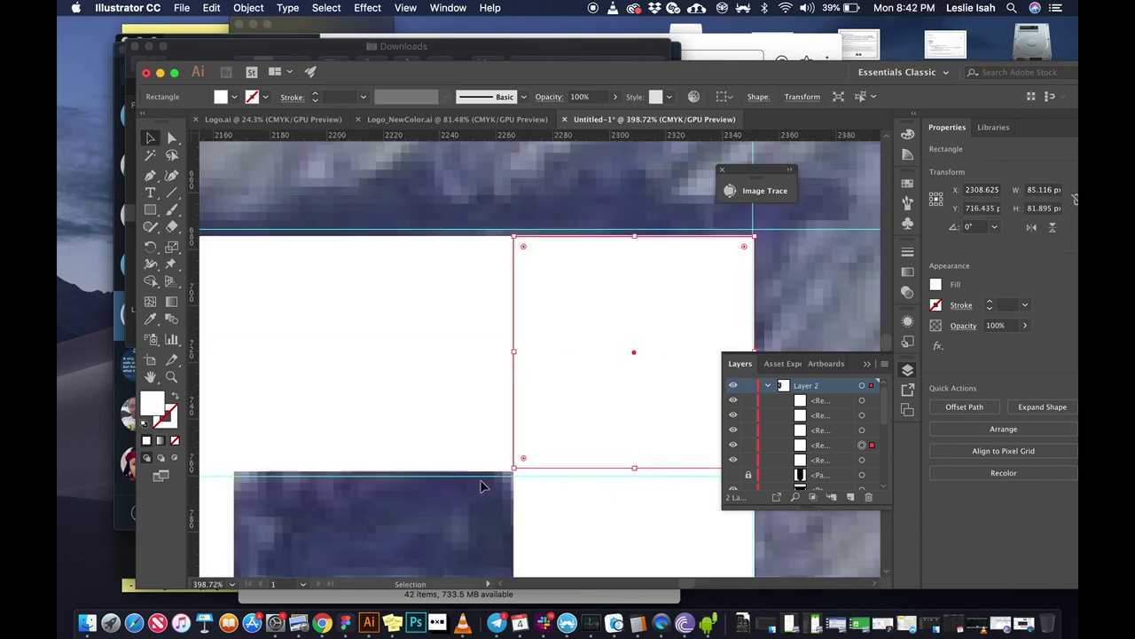
Step: Copy the white fill onto a rectangle with the Eyedropper and stretch another rectangle taller
key(i)
click(480, 479)
scroll(608, 405, down, 3)
scroll(495, 261, down, 3)
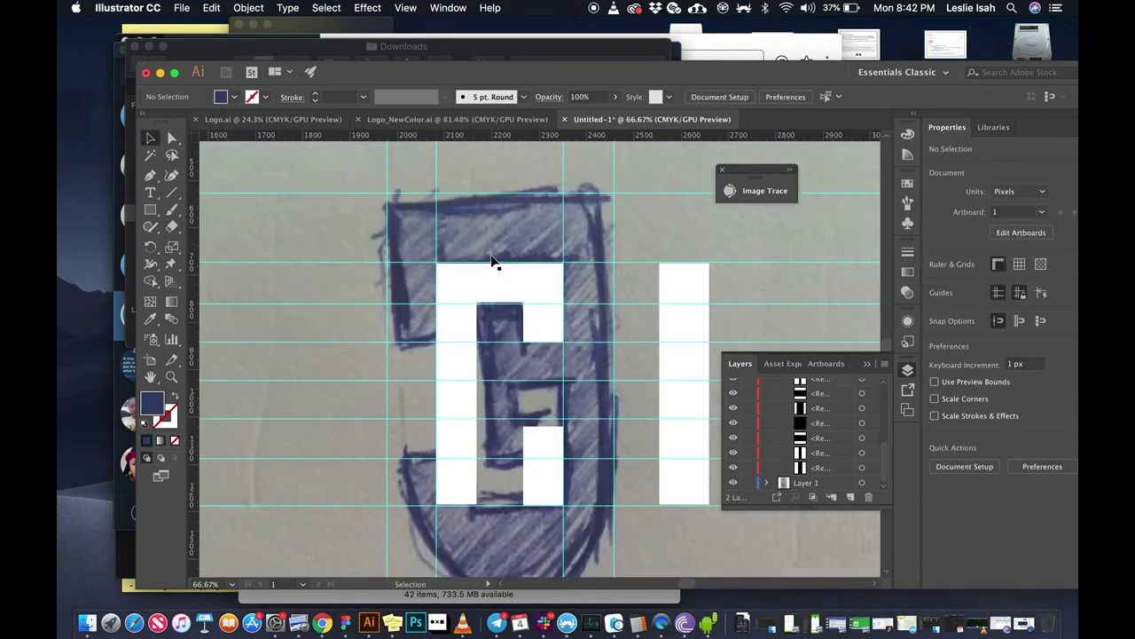
scroll(505, 373, up, 5)
click(518, 391)
mouse_move(517, 482)
mouse_down()
mouse_move(643, 497)
mouse_move(611, 375)
mouse_up()
Step: Move white blocks into position to close the gap and complete the blocky G
scroll(611, 375, up, 2)
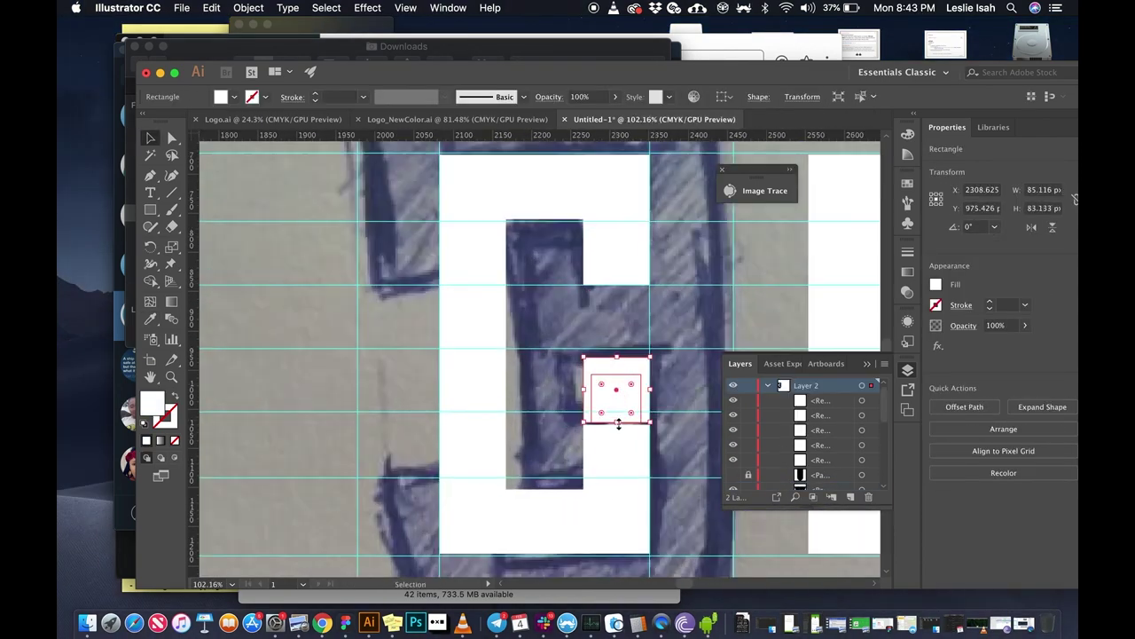
scroll(431, 238, down, 1)
drag(468, 244, 652, 328)
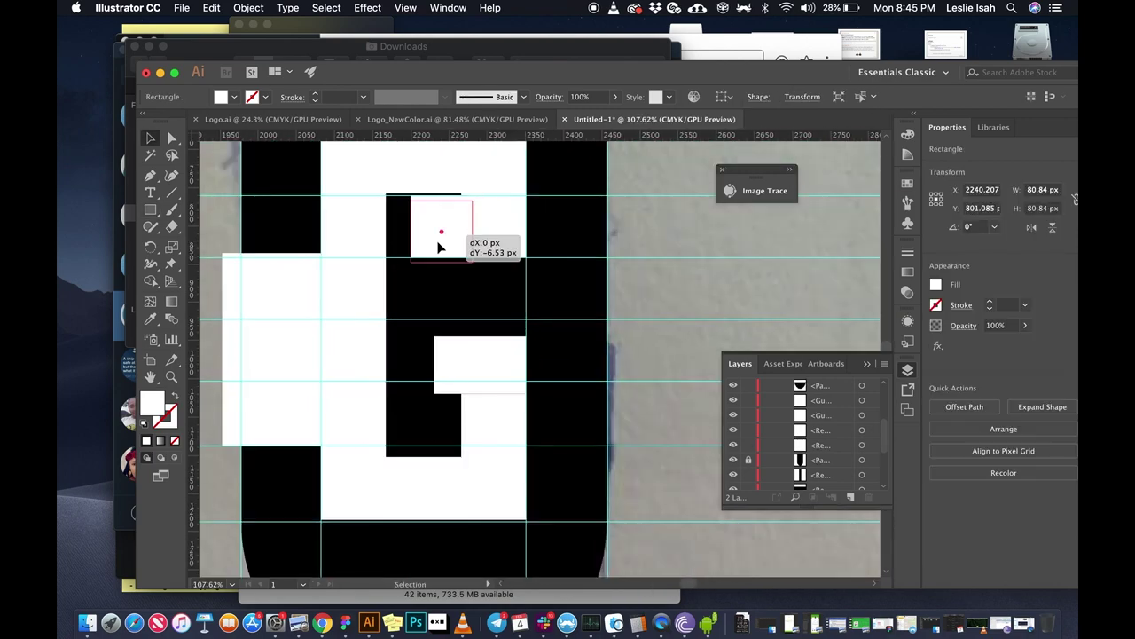
drag(439, 246, 502, 400)
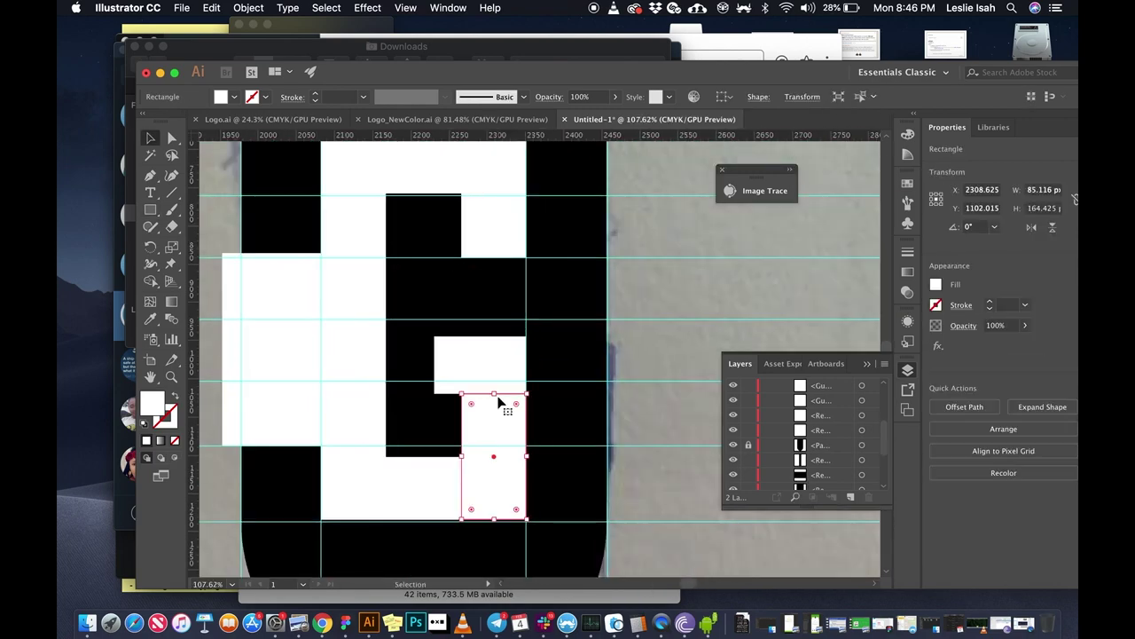
drag(438, 363, 464, 284)
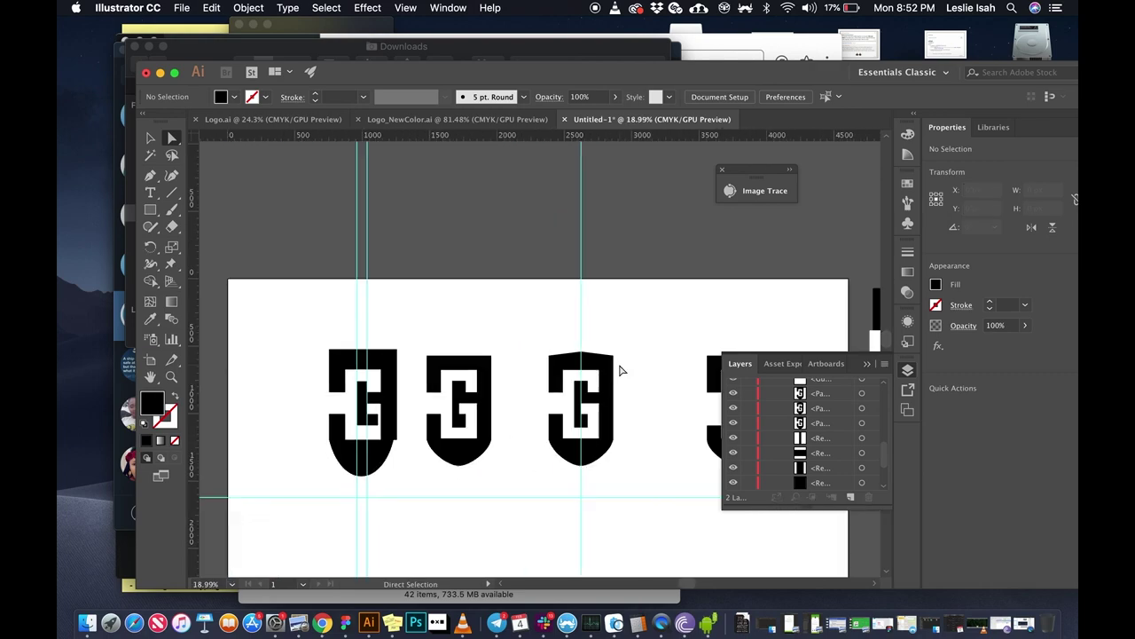
Step: Add a 'Lorem ipsum' placeholder text line beside a shield monogram
click(568, 624)
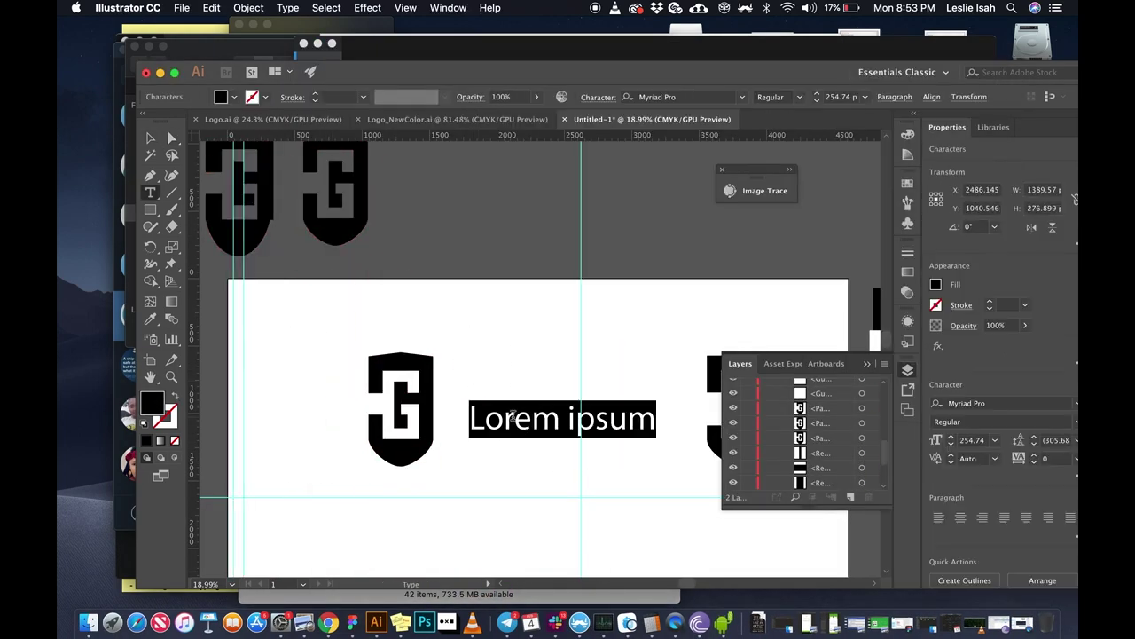
Step: Browse the Character font menu for alternative typefaces for the Jollof text
click(655, 96)
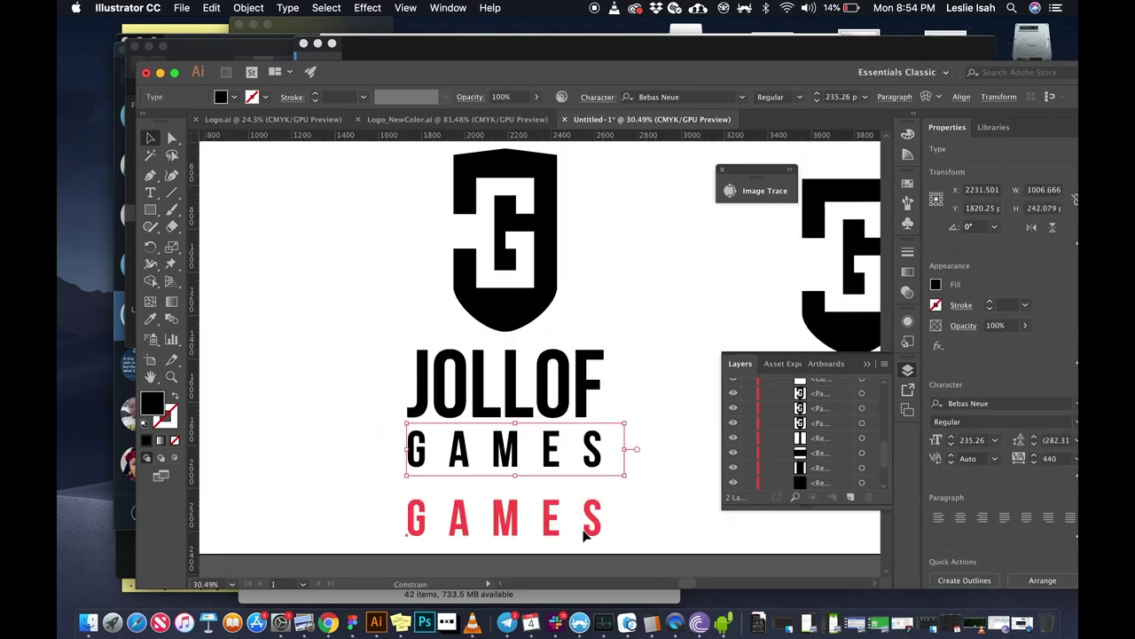
scroll(749, 415, down, 5)
scroll(784, 413, down, 5)
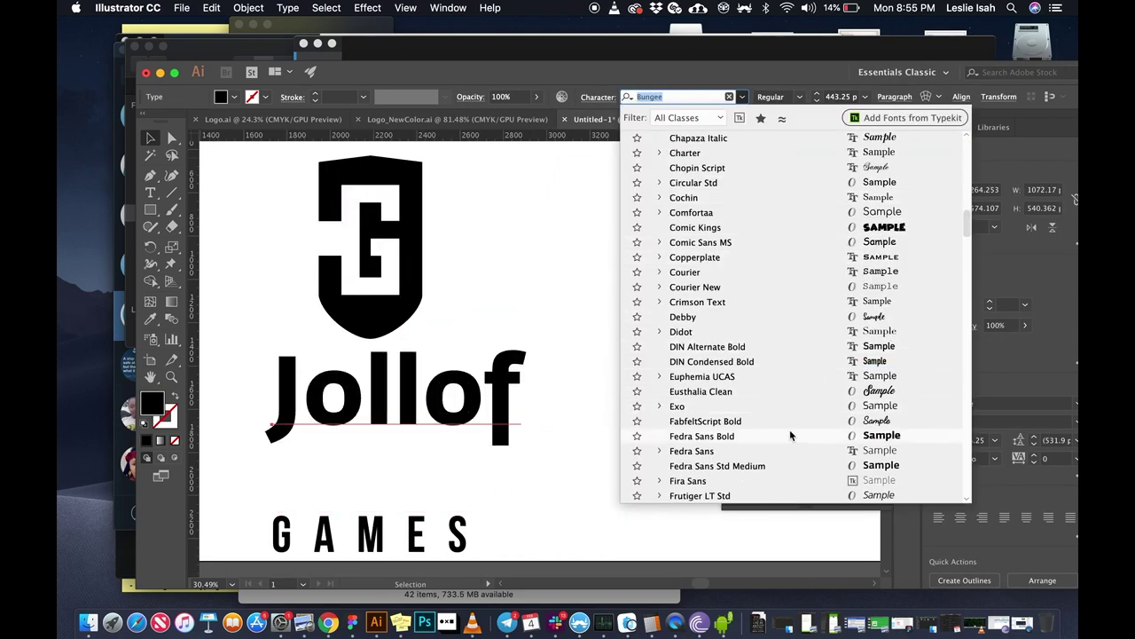
scroll(790, 434, down, 5)
scroll(760, 418, down, 10)
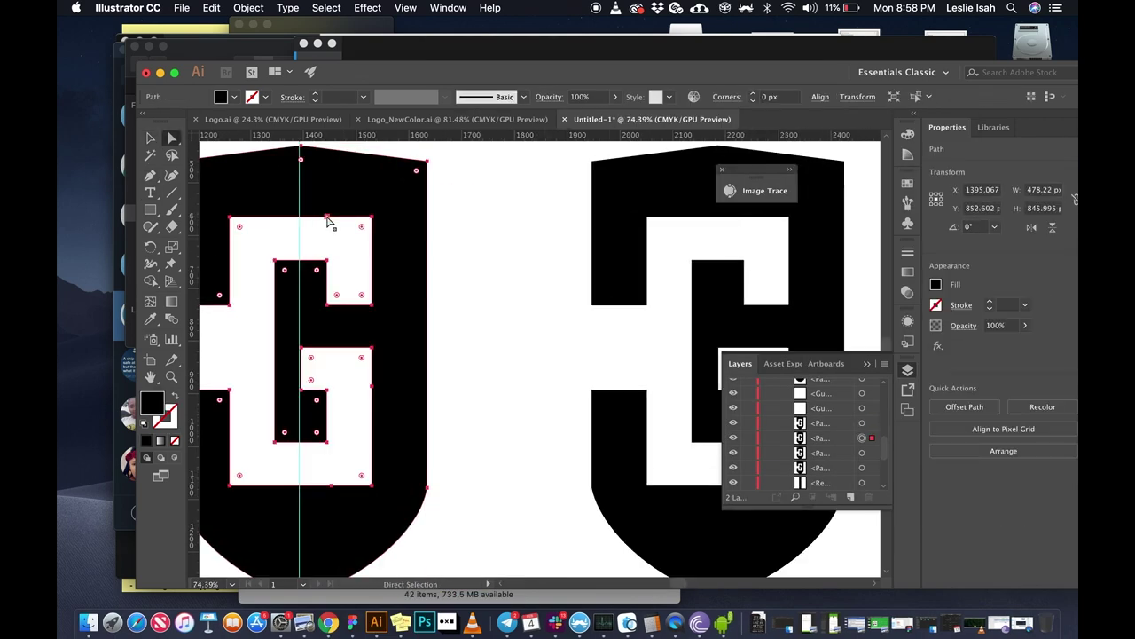
Step: Select the vertical centre guide and clear the anchor-point selection on the G shapes
click(301, 223)
scroll(399, 218, up, 2)
scroll(562, 281, down, 5)
scroll(444, 406, up, 5)
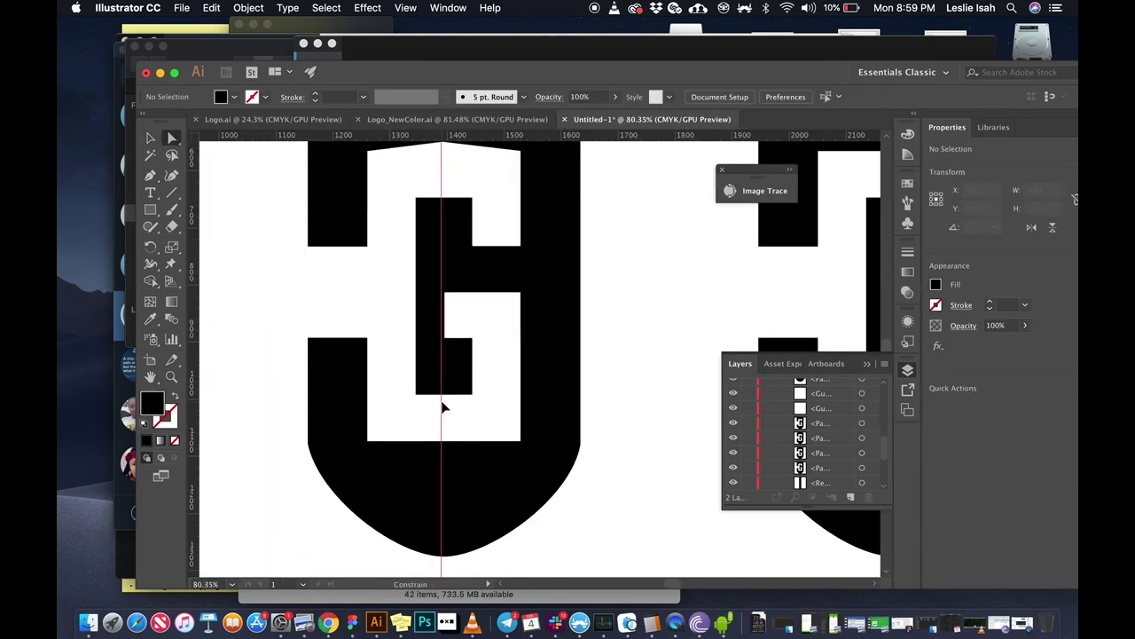
scroll(452, 391, down, 3)
click(449, 405)
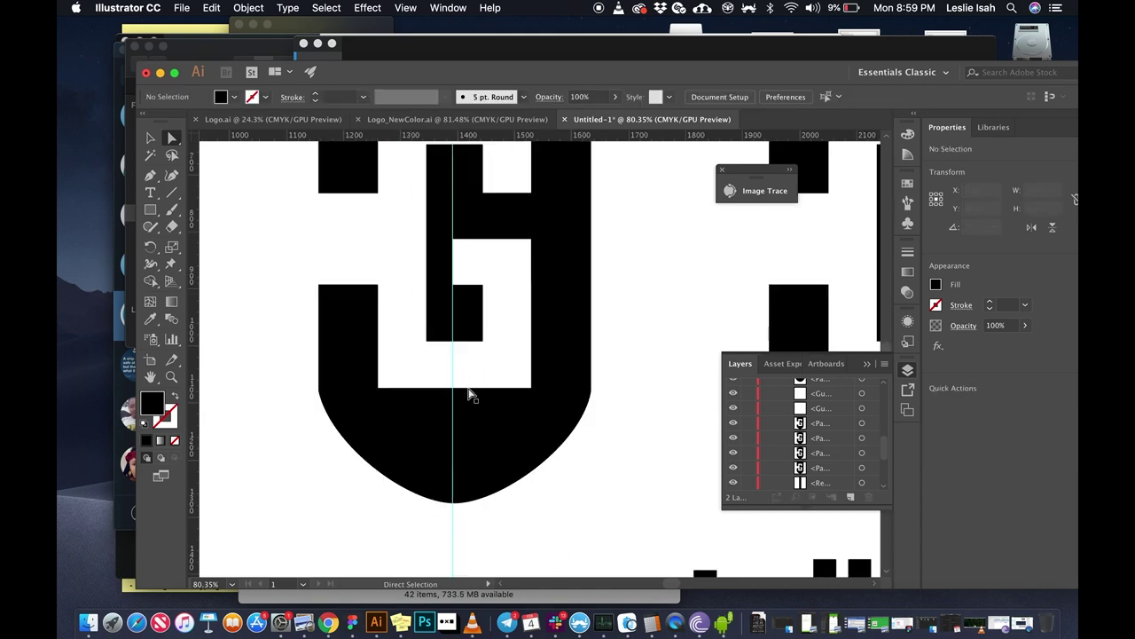
scroll(488, 419, down, 5)
scroll(400, 375, up, 2)
scroll(399, 405, up, 2)
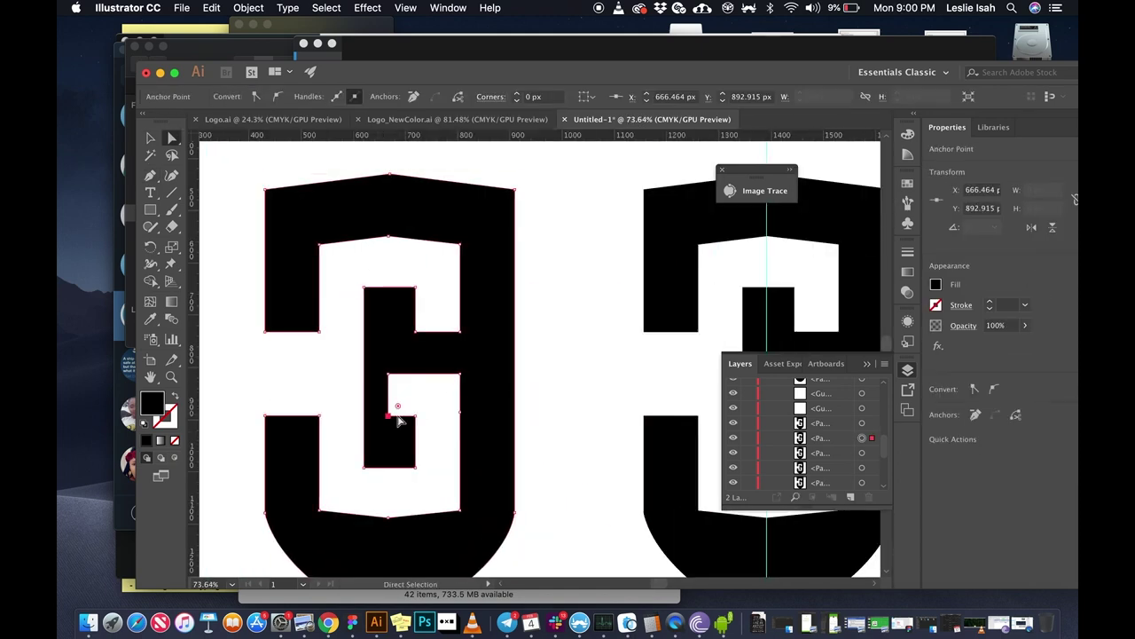
scroll(647, 355, down, 4)
Step: Select the middle G shield shape, then switch to Direct Selection and deselect it
key(v)
click(648, 355)
scroll(648, 355, up, 5)
key(a)
click(266, 357)
scroll(452, 374, down, 5)
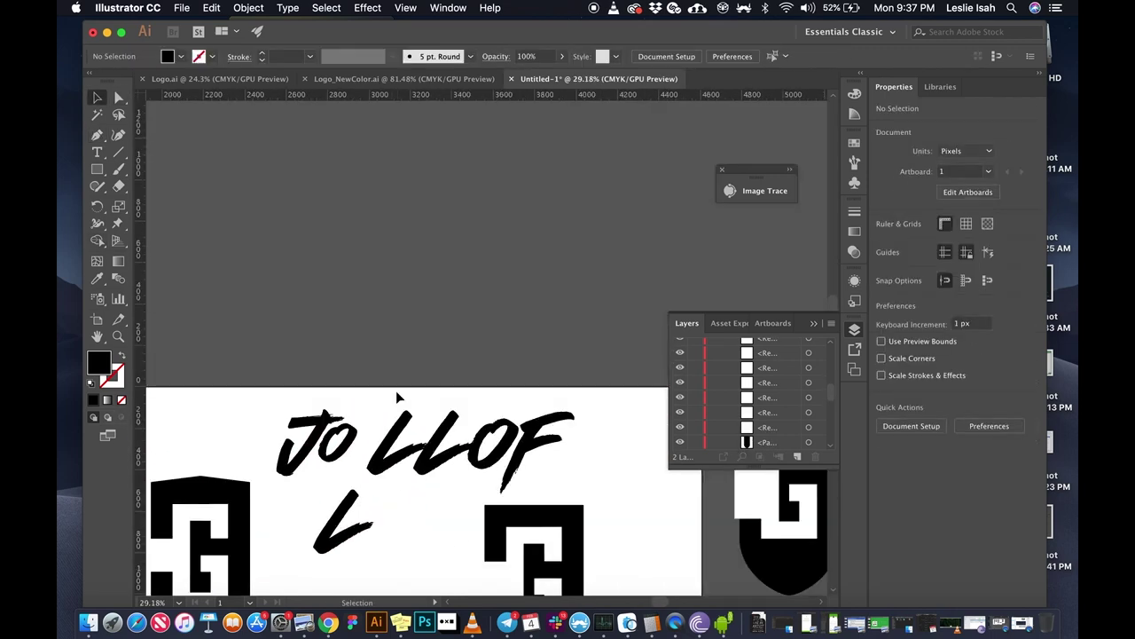
Step: Isolate the stray L, thicken and extend its lower stroke, and save as Base.ai
double_click(375, 434)
scroll(408, 341, up, 3)
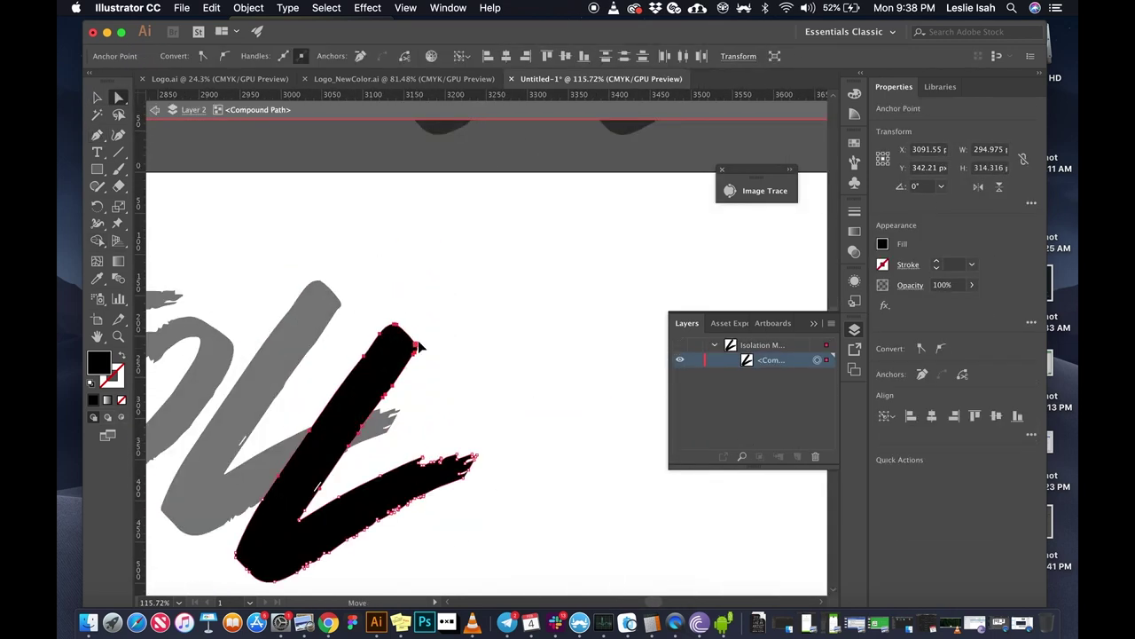
drag(491, 444, 413, 506)
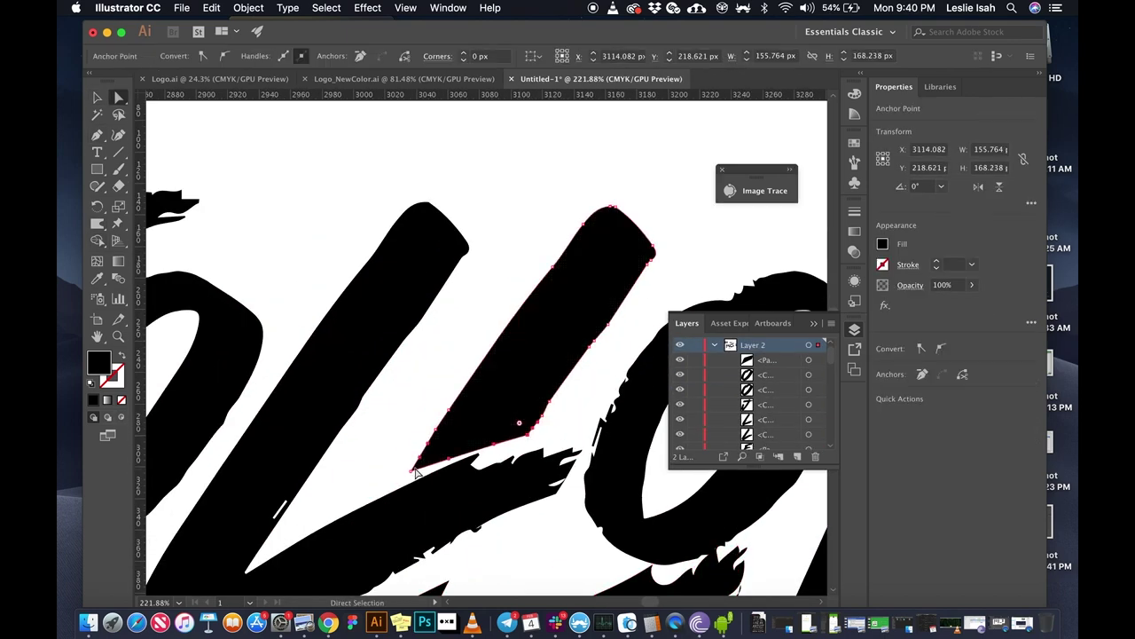
key(super+s)
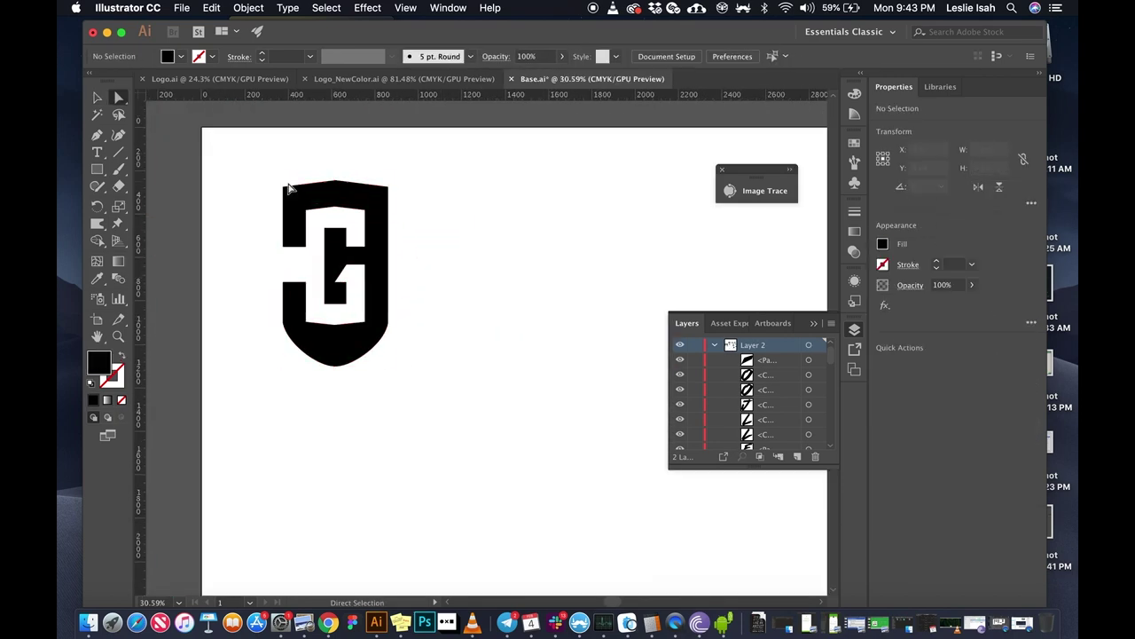
Step: Select the G shield's top-centre anchor and zoom in on its top corners
scroll(288, 188, up, 3)
click(362, 174)
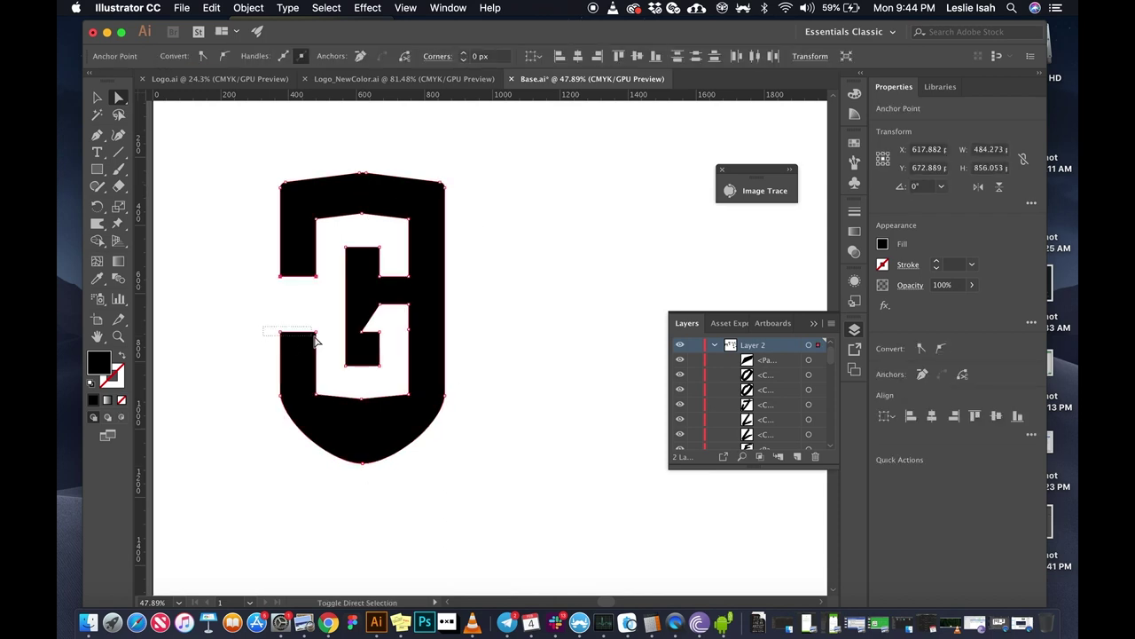
key(super+equal)
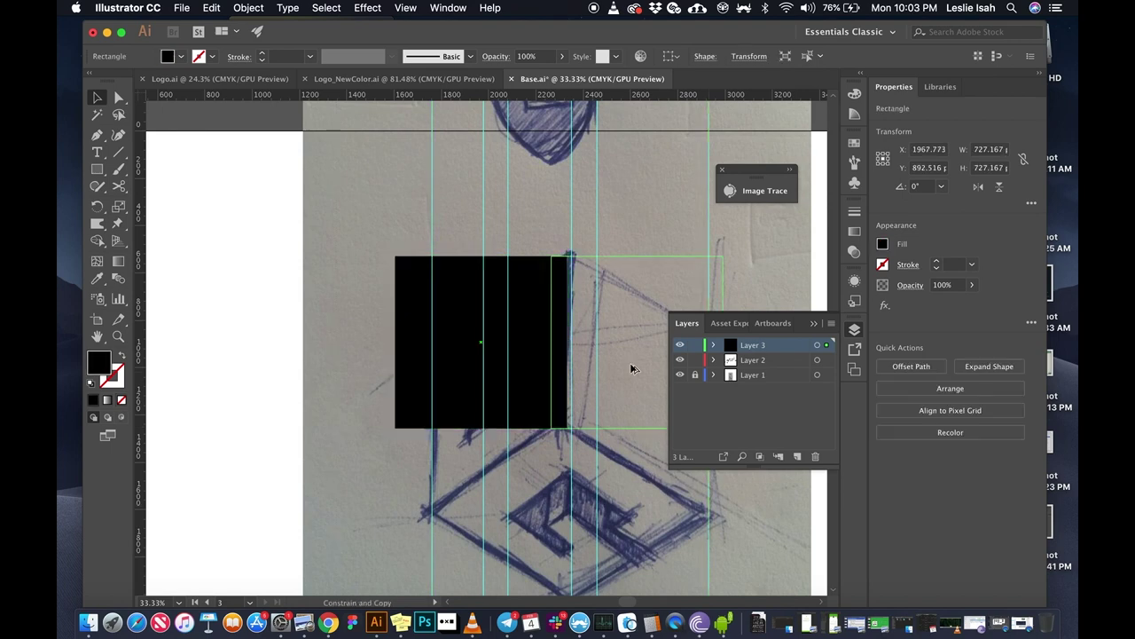
Step: Resize and skew the black square into slanted bands, adding a lower copy and a small block
drag(631, 368, 565, 324)
drag(423, 508, 432, 510)
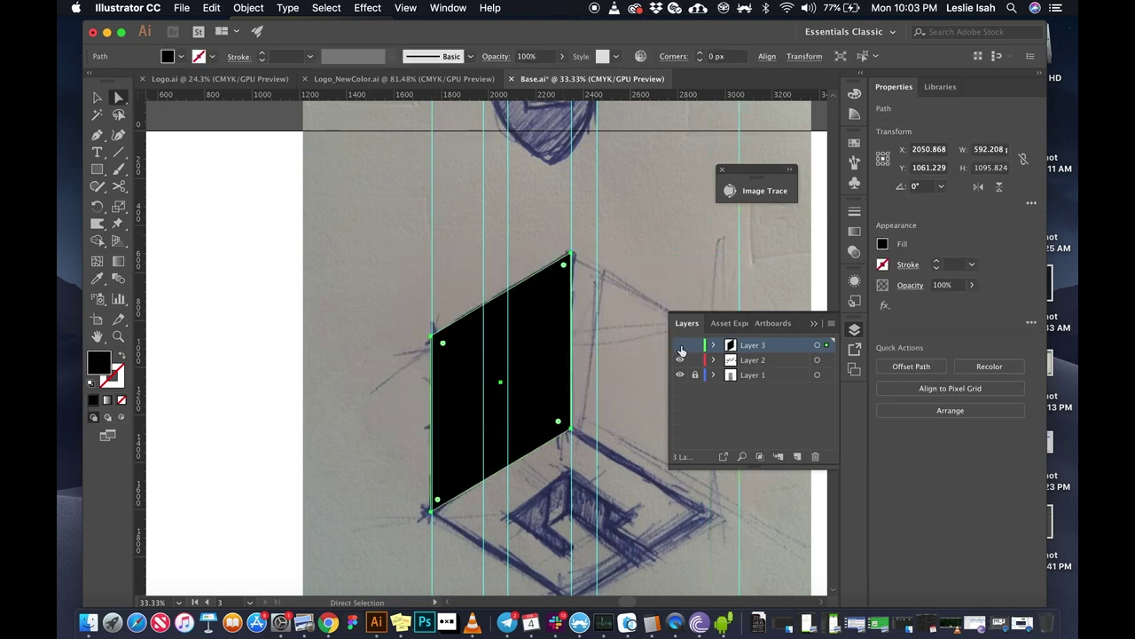
drag(546, 448, 542, 319)
drag(550, 374, 550, 434)
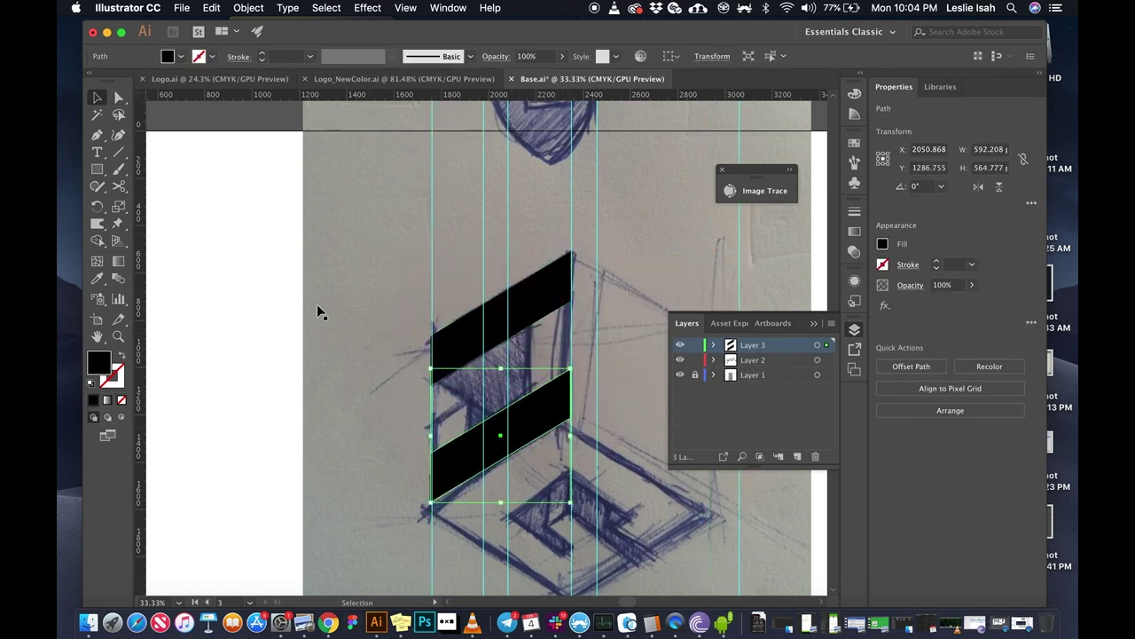
scroll(377, 462, up, 2)
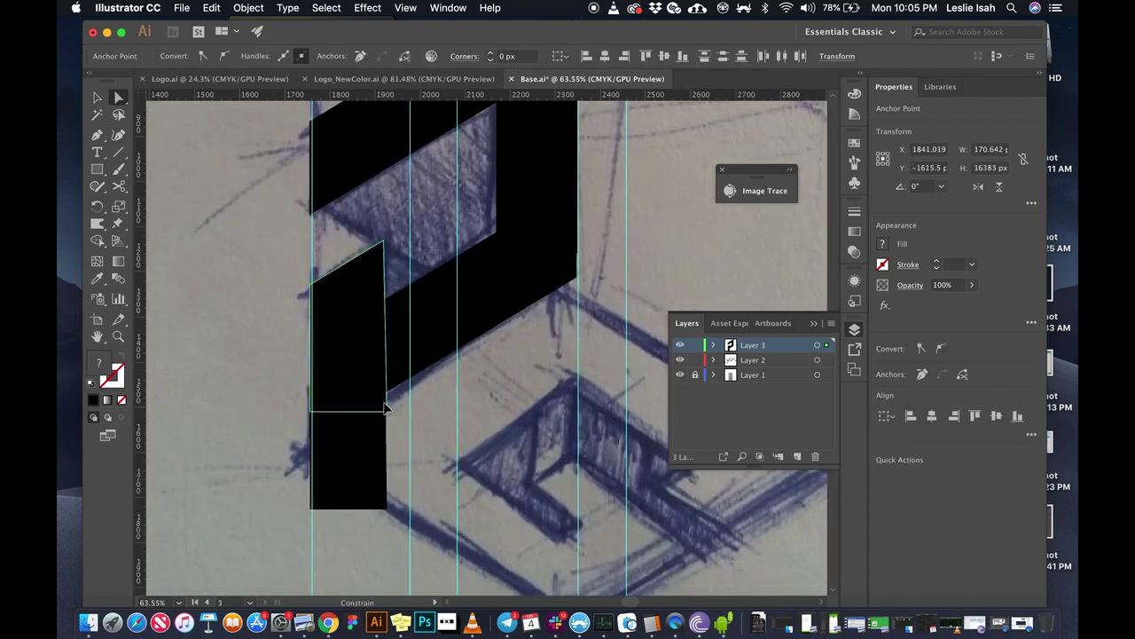
scroll(375, 324, down, 3)
drag(365, 405, 435, 308)
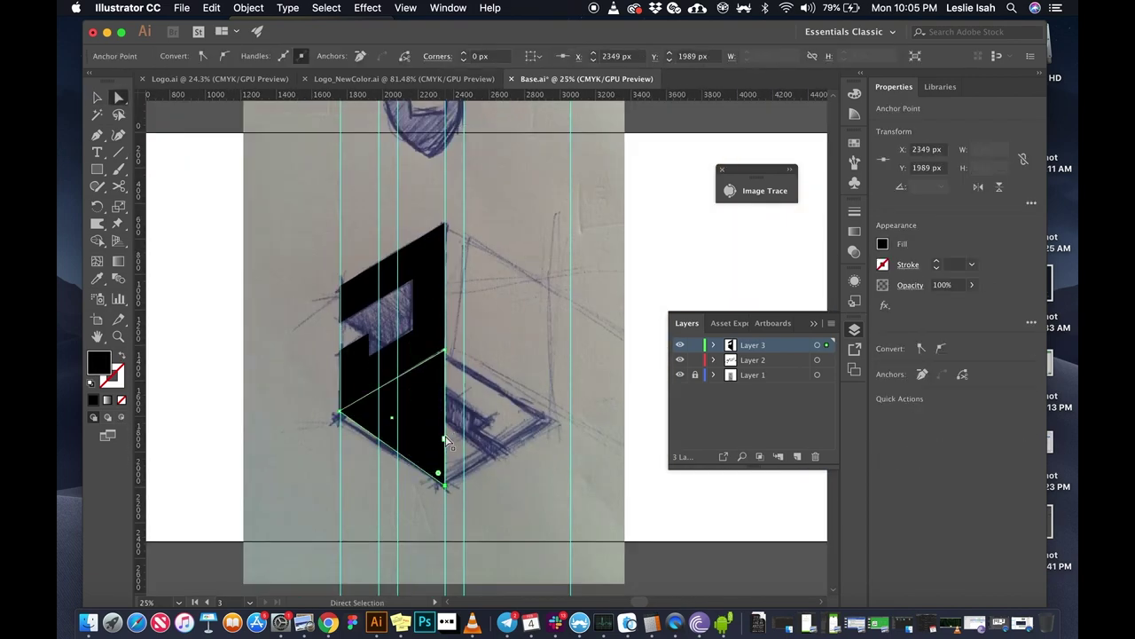
Step: Expand Layer 3 and toggle the lower black shape's visibility to check it against the sketch
scroll(446, 441, up, 3)
scroll(616, 295, down, 4)
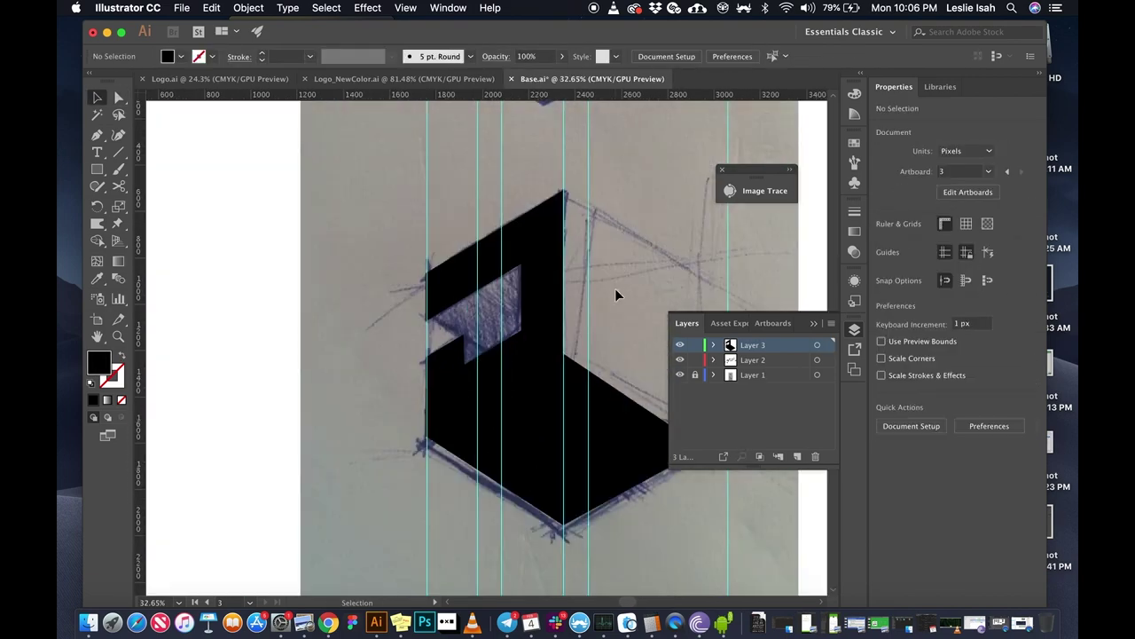
click(713, 344)
click(680, 375)
click(680, 389)
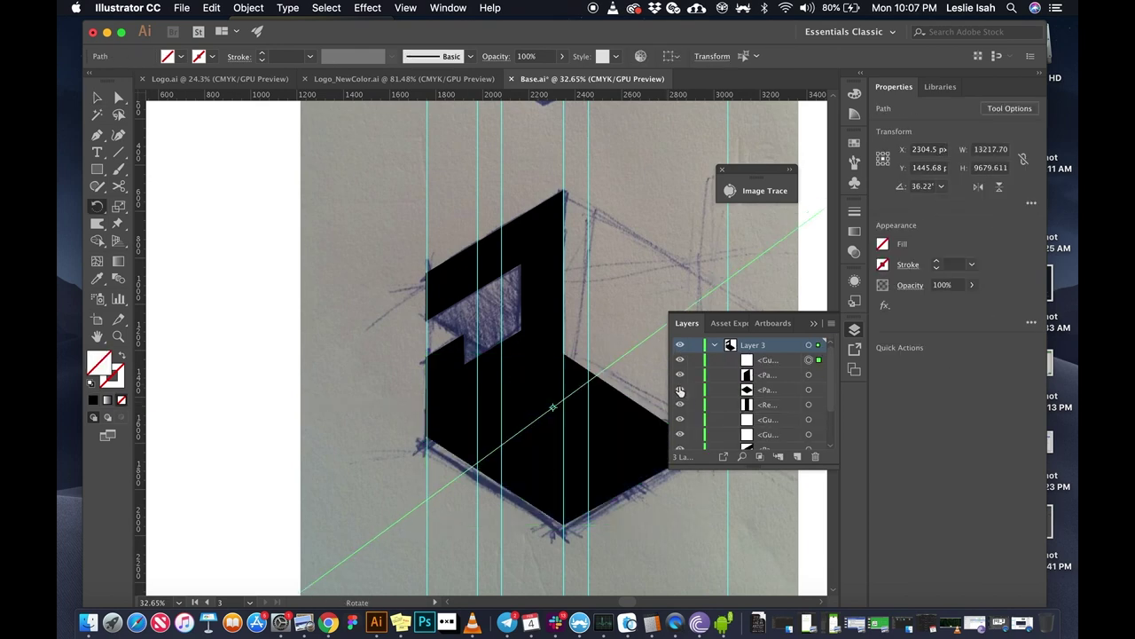
click(808, 390)
click(680, 390)
scroll(710, 391, up, 2)
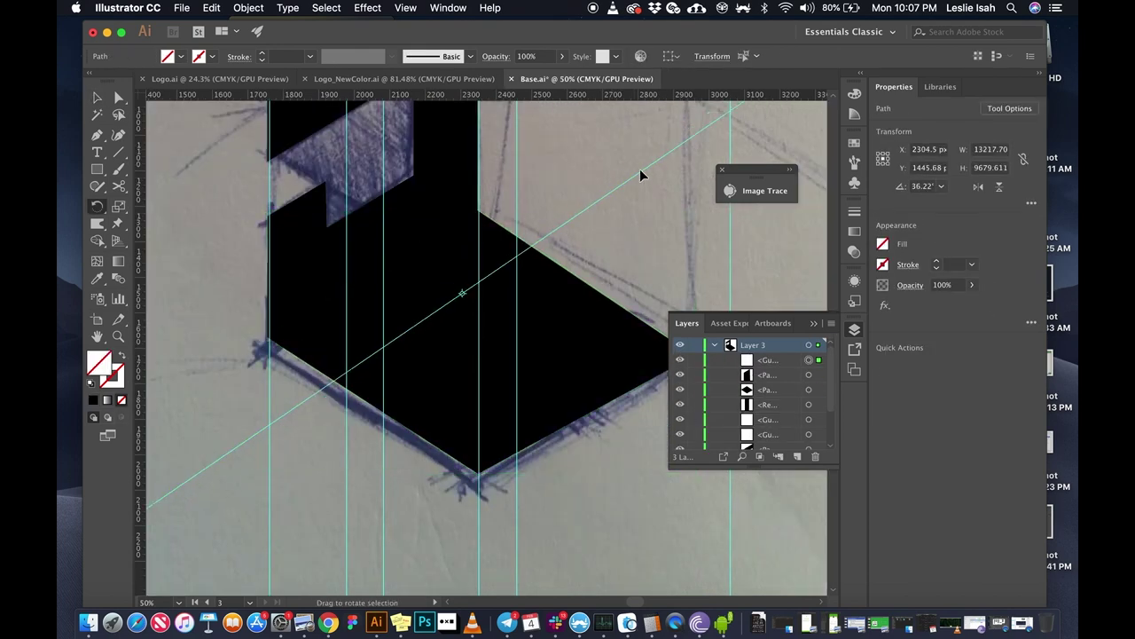
Step: Copy then delete the grey rhombus shapes, and close the black shape with a final anchor
key(v)
click(556, 317)
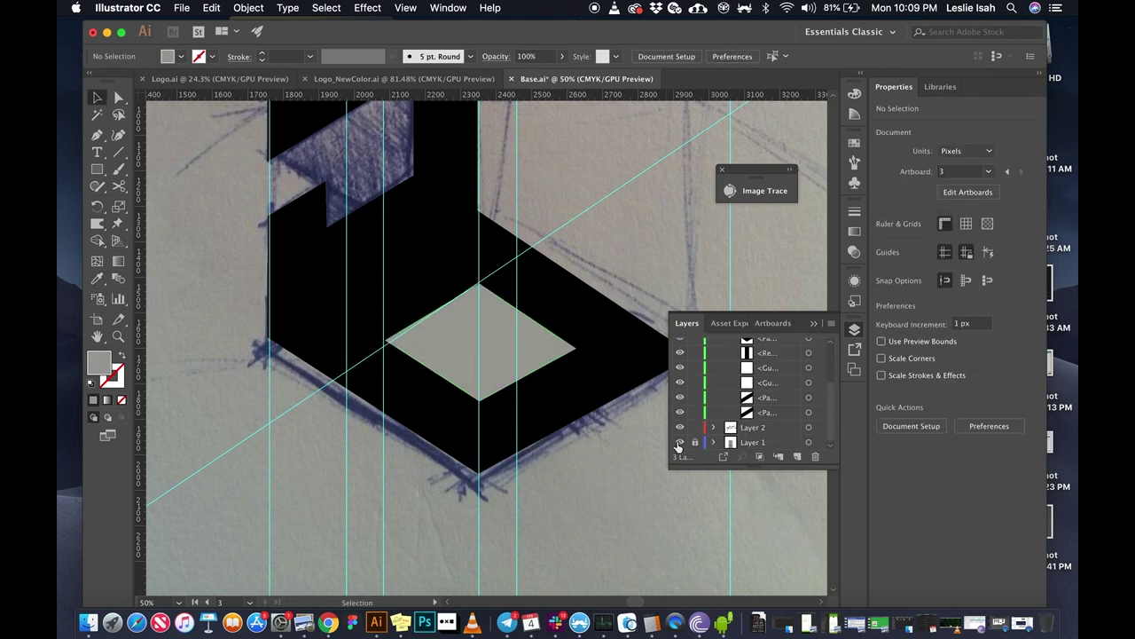
click(482, 342)
drag(483, 342, 594, 418)
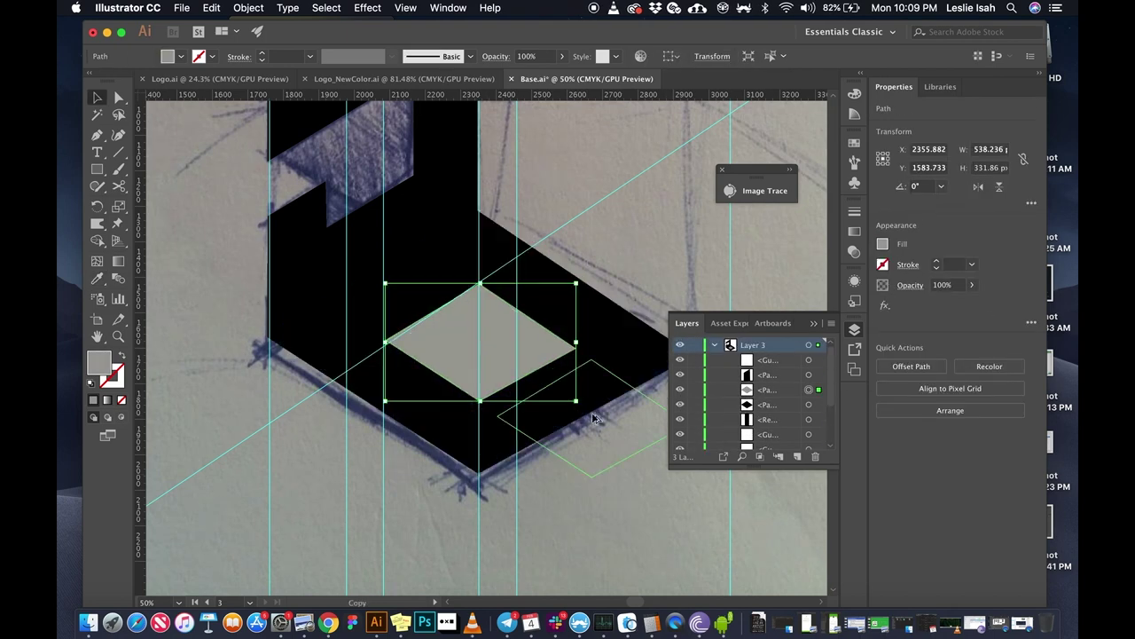
key(ctrl+equal)
key(ctrl+equal)
key(a)
key(ctrl+minus)
key(Delete)
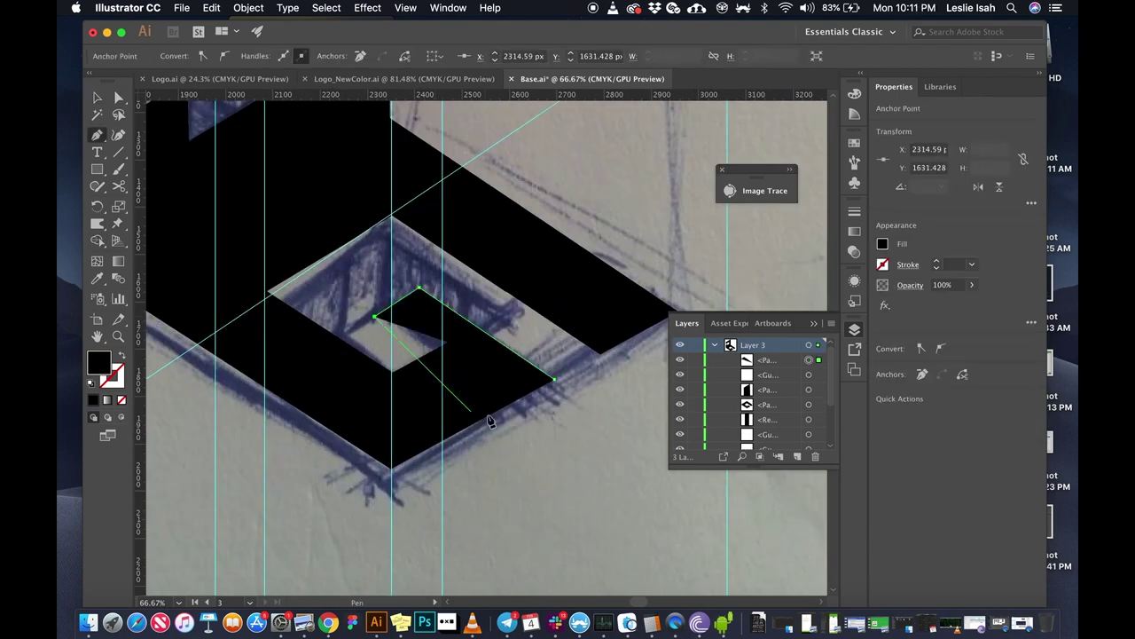
click(488, 417)
scroll(501, 410, up, 4)
scroll(572, 343, down, 5)
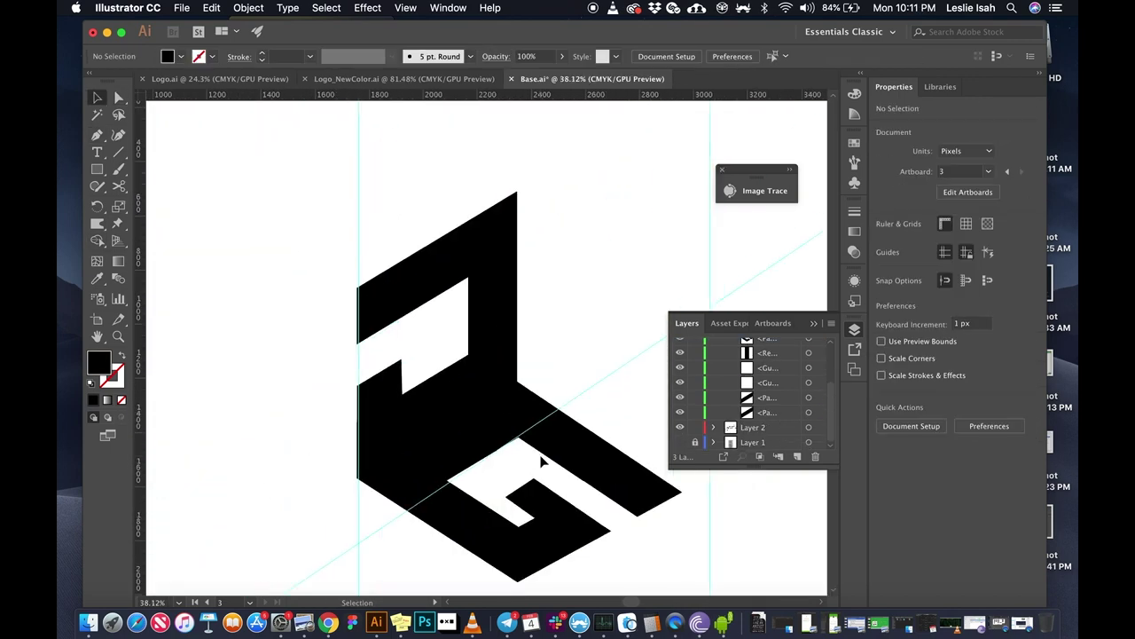
Step: Hide the sketch and select a wall shape of the isometric mark
key(shift+m)
key(a)
click(404, 306)
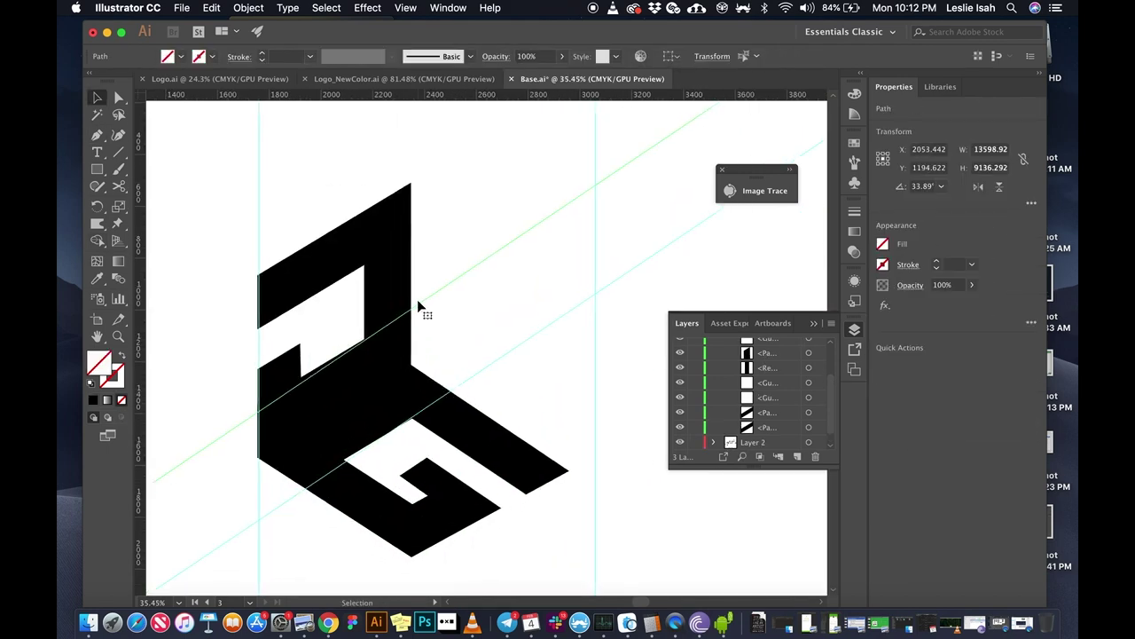
scroll(256, 335, up, 3)
click(592, 297)
scroll(581, 200, up, 3)
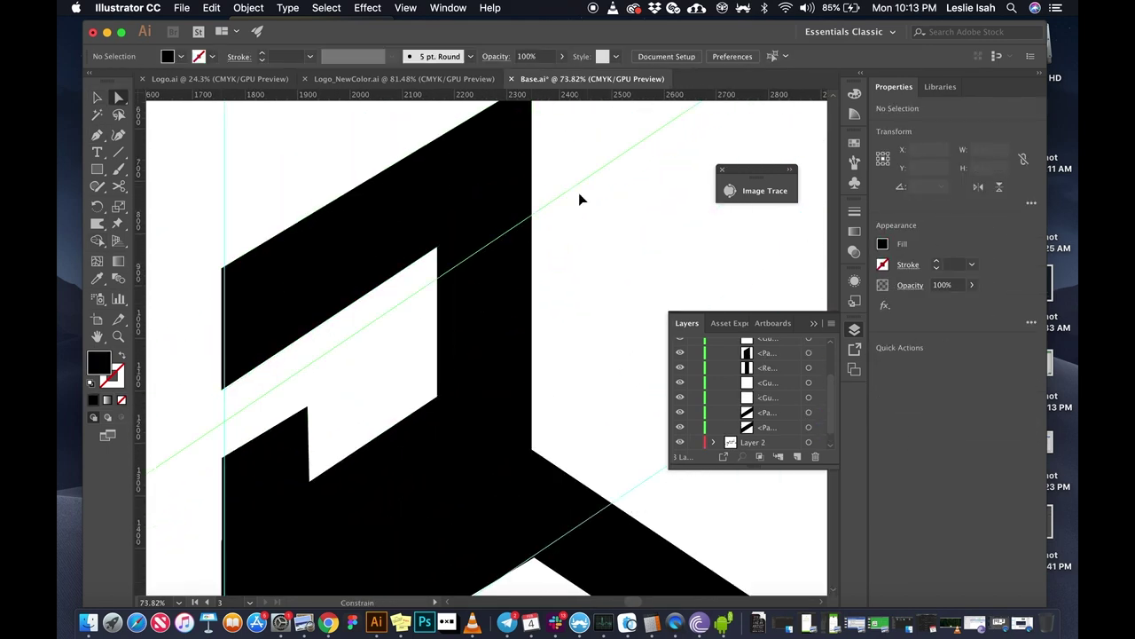
scroll(482, 165, down, 2)
scroll(385, 304, down, 3)
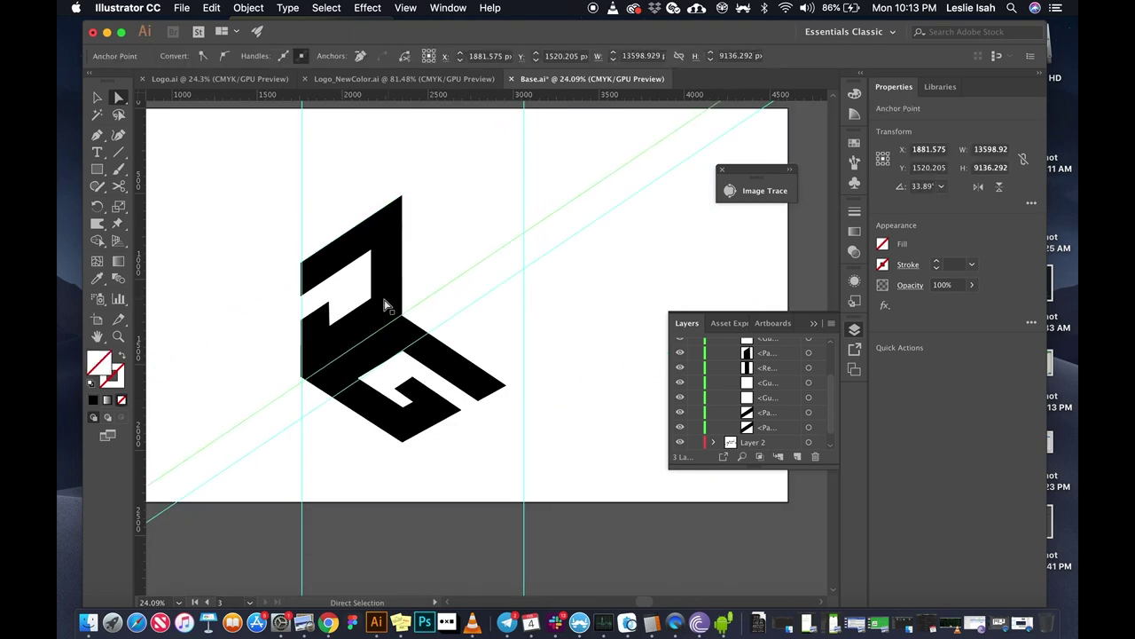
scroll(220, 484, up, 3)
Step: Pull the lower G path's right tip anchor out to the right
click(220, 484)
scroll(563, 329, up, 5)
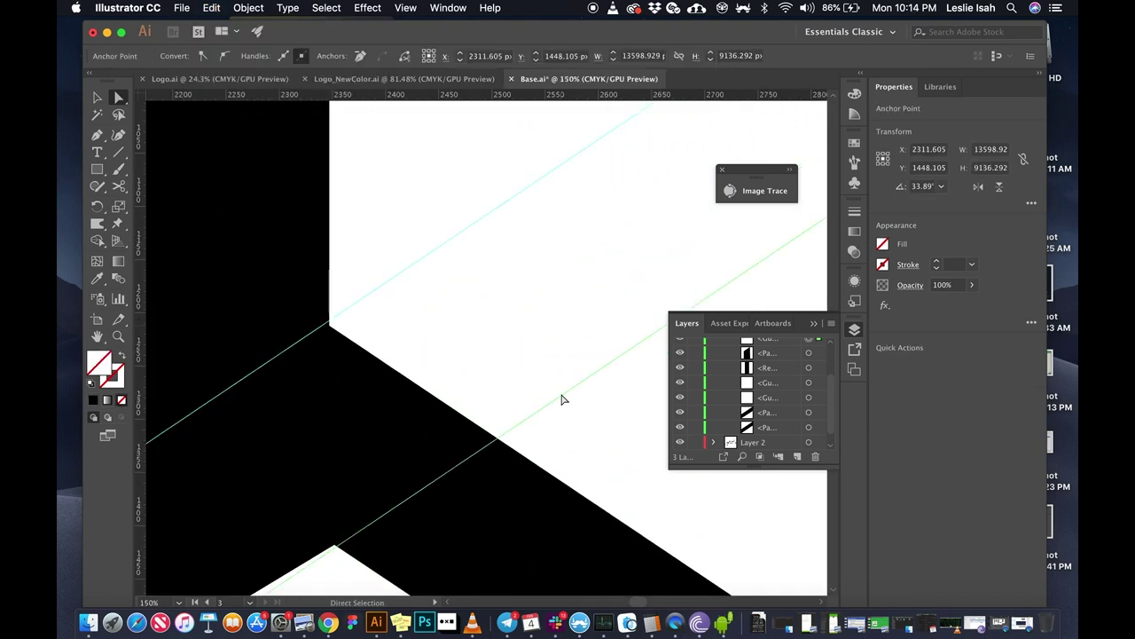
click(334, 398)
scroll(361, 408, down, 5)
drag(361, 408, 455, 432)
scroll(455, 433, up, 4)
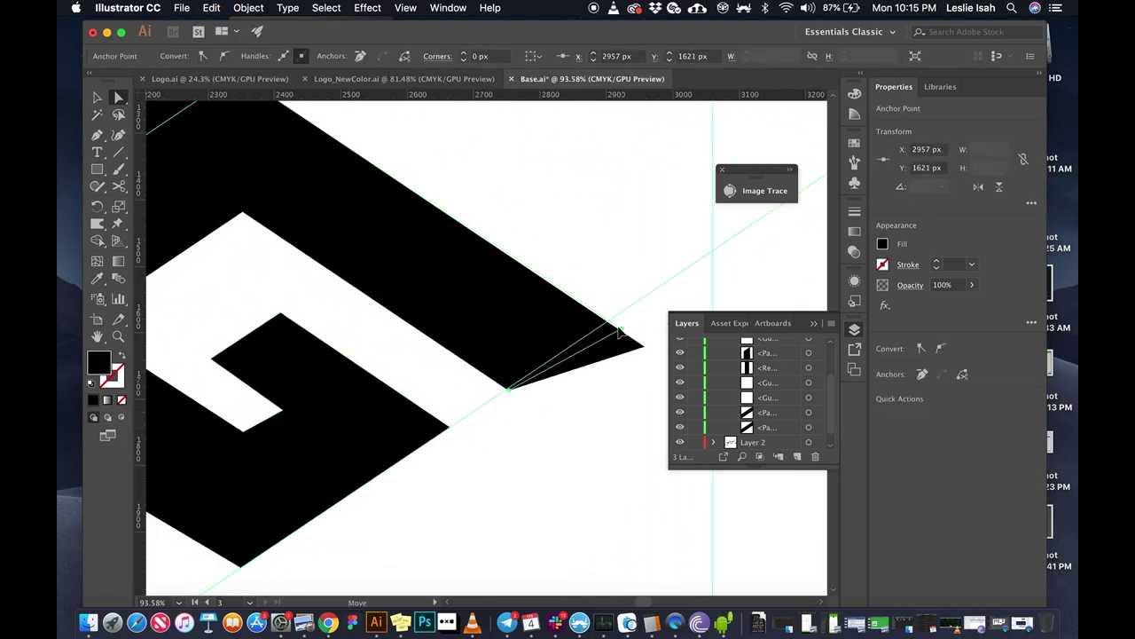
scroll(600, 245, down, 4)
scroll(593, 195, up, 3)
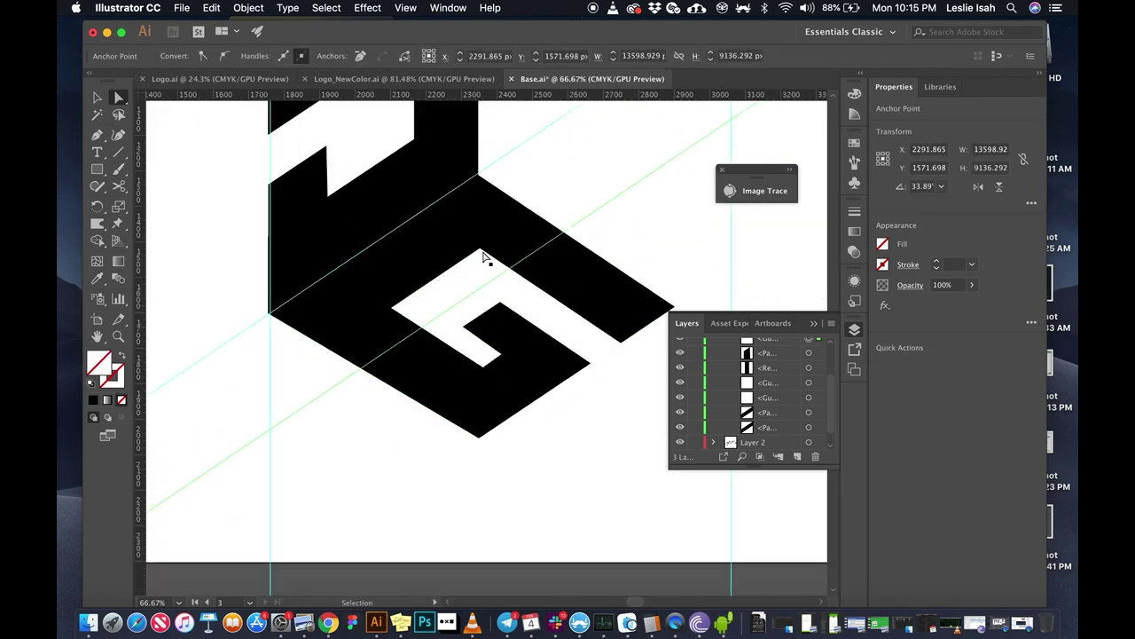
scroll(724, 494, up, 4)
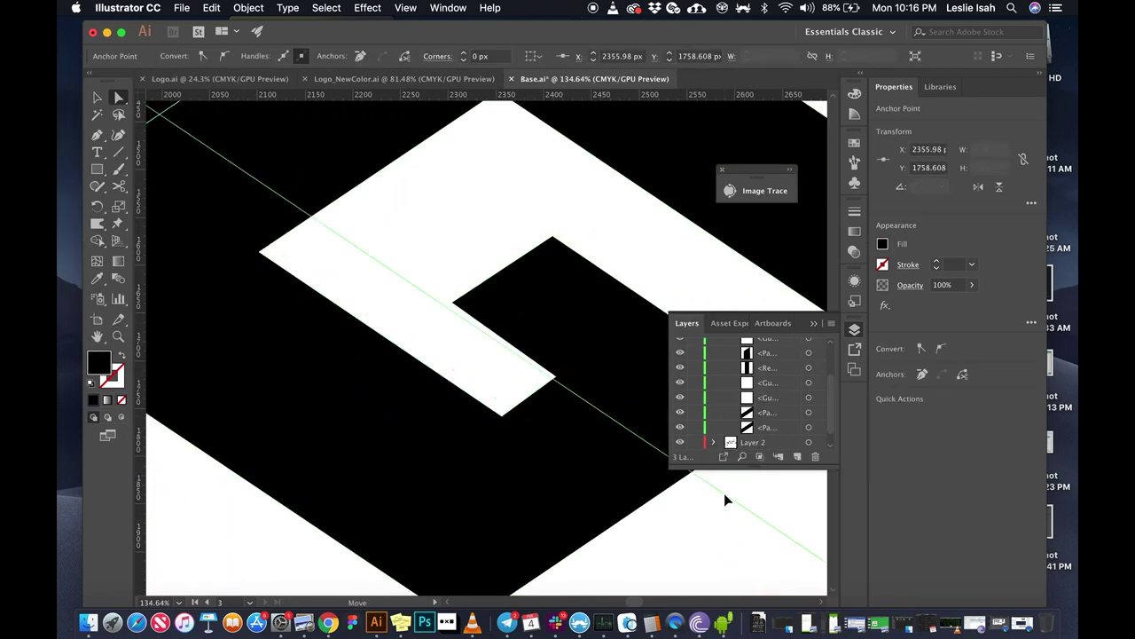
scroll(608, 410, down, 4)
Step: Select the diagonal guide and a mark shape, then clear the selection and switch tools
click(608, 411)
scroll(608, 411, up, 2)
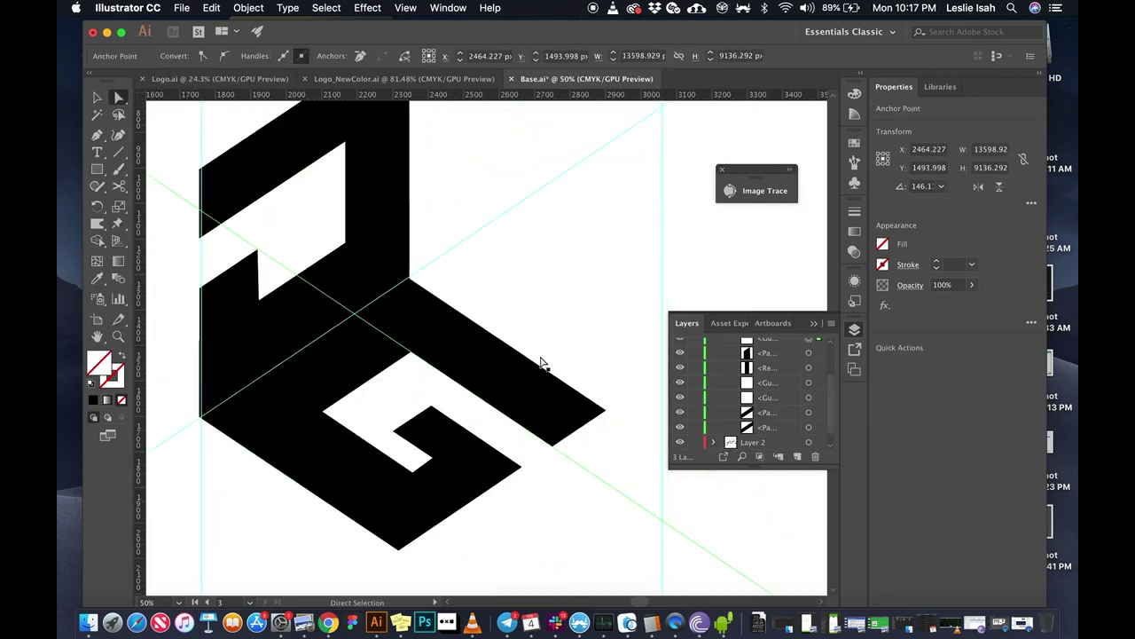
click(241, 299)
click(216, 355)
key(p)
scroll(186, 386, up, 4)
key(v)
scroll(597, 272, down, 3)
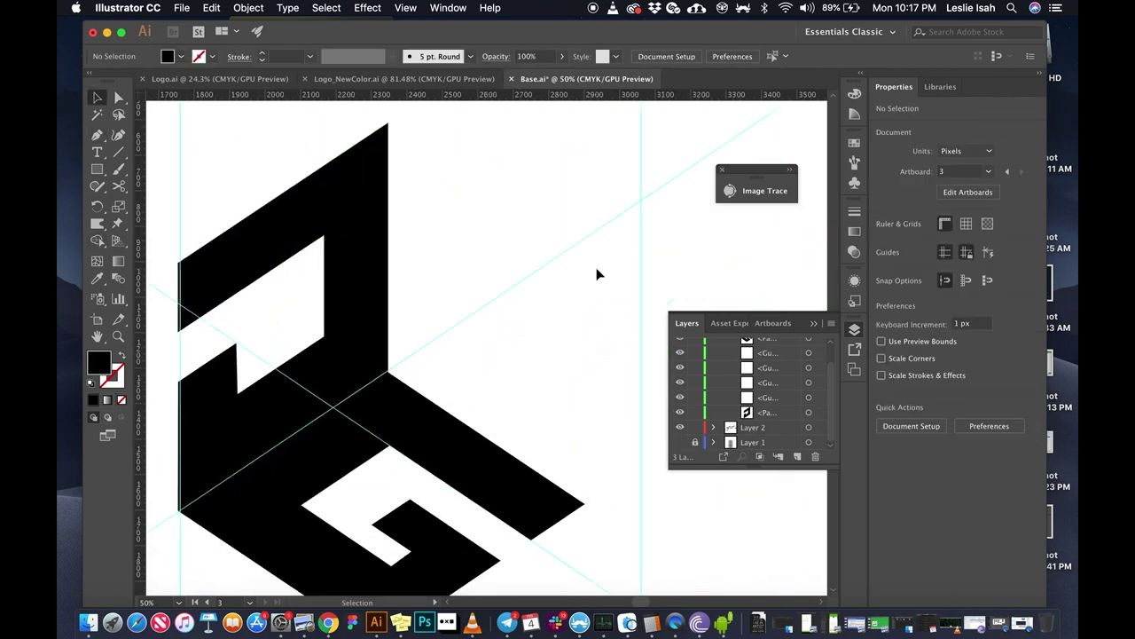
scroll(525, 396, down, 1)
Step: Close the new grey inner-face shape, copy the vertical guide left, and lighten its grey
scroll(434, 246, up, 2)
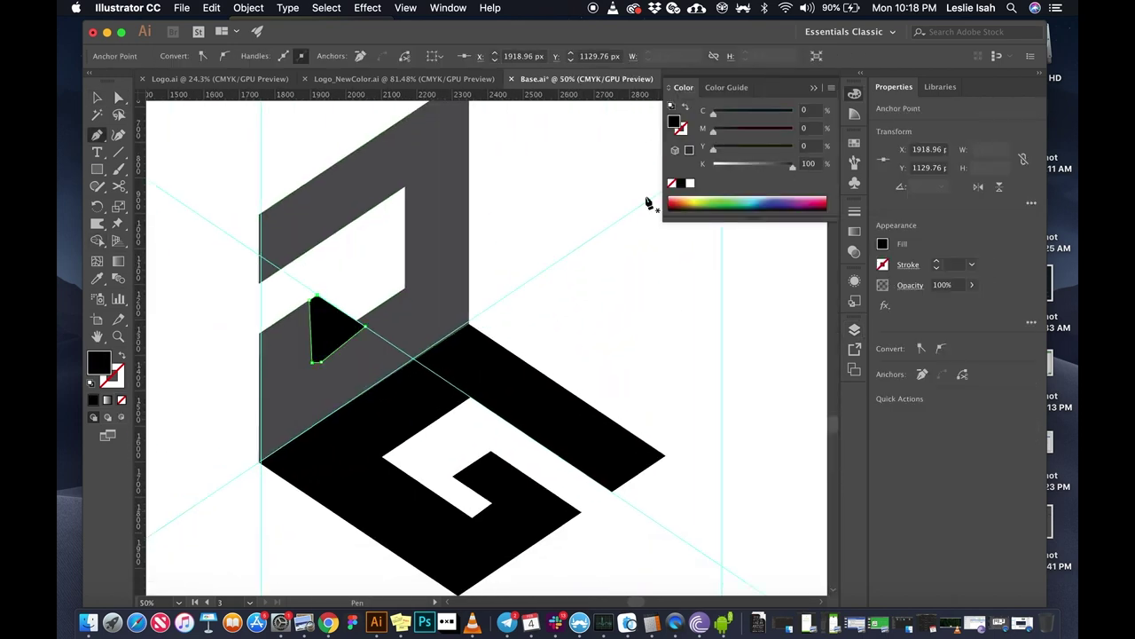
key(ctrl+z)
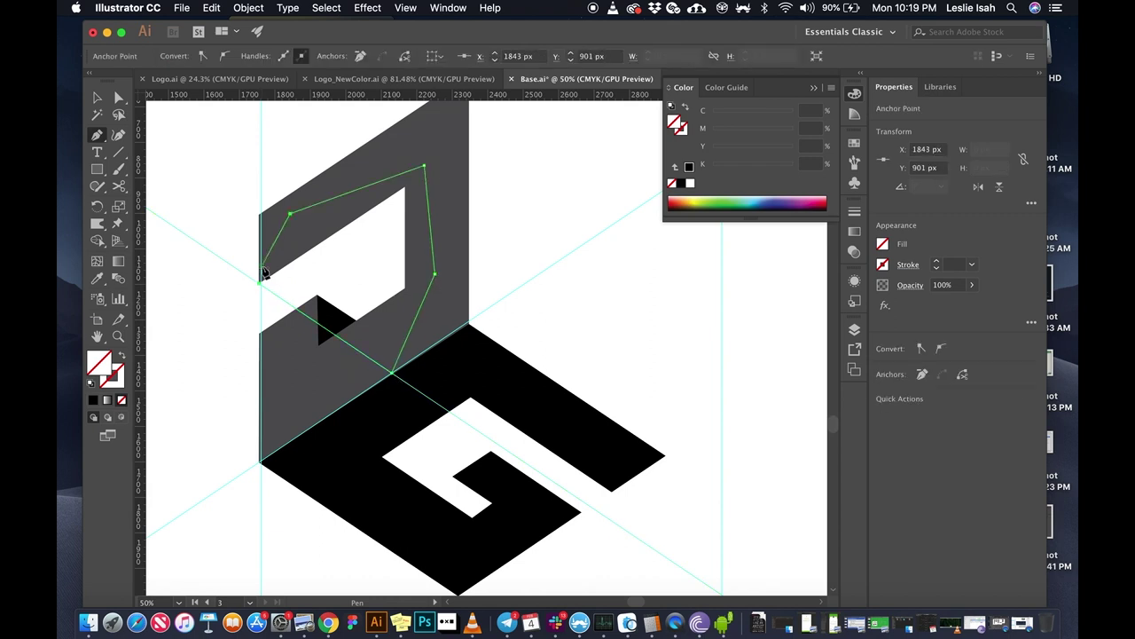
click(263, 274)
ctrl+click(559, 324)
drag(494, 333, 475, 469)
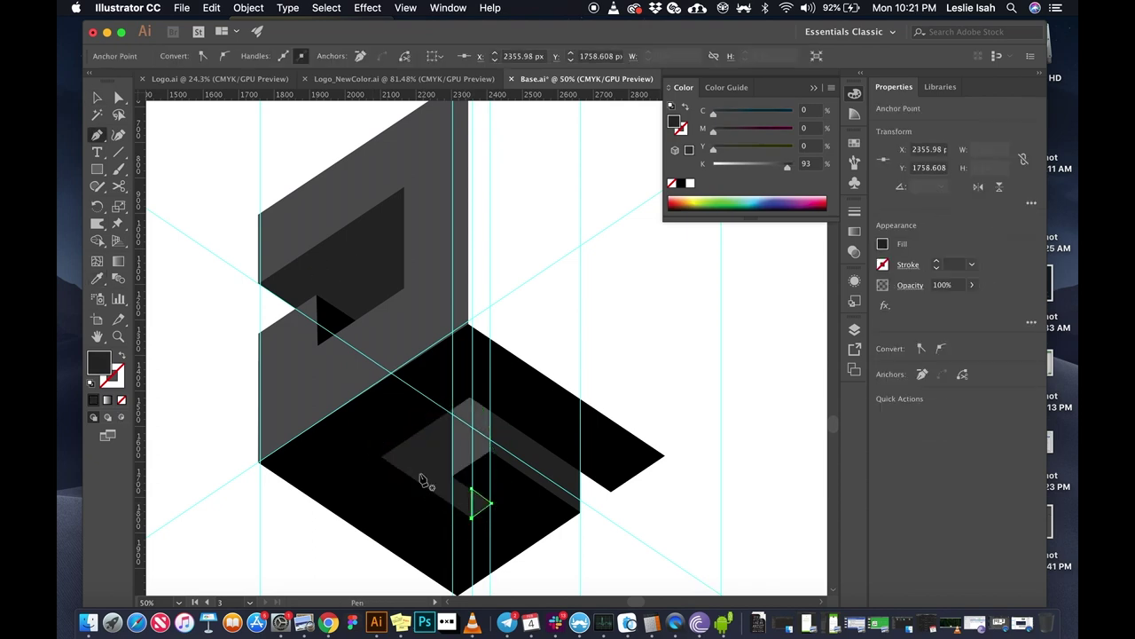
drag(787, 167, 778, 171)
Step: Select the isometric mark's path by its anchors, then undo the last two changes
scroll(473, 449, down, 10)
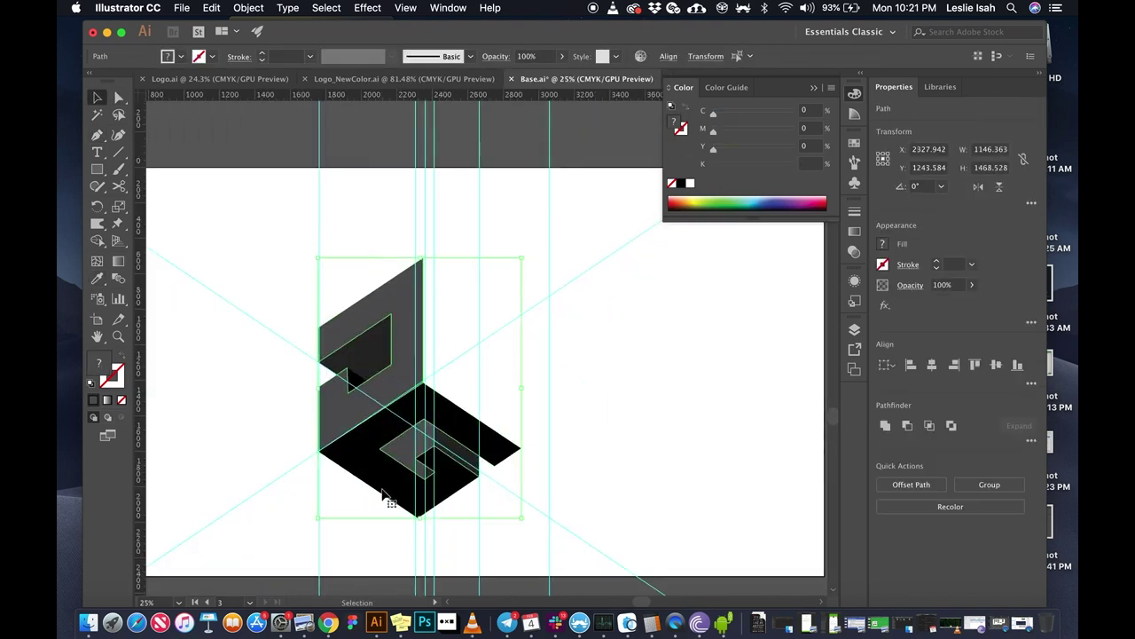
scroll(603, 425, up, 5)
key(a)
click(525, 314)
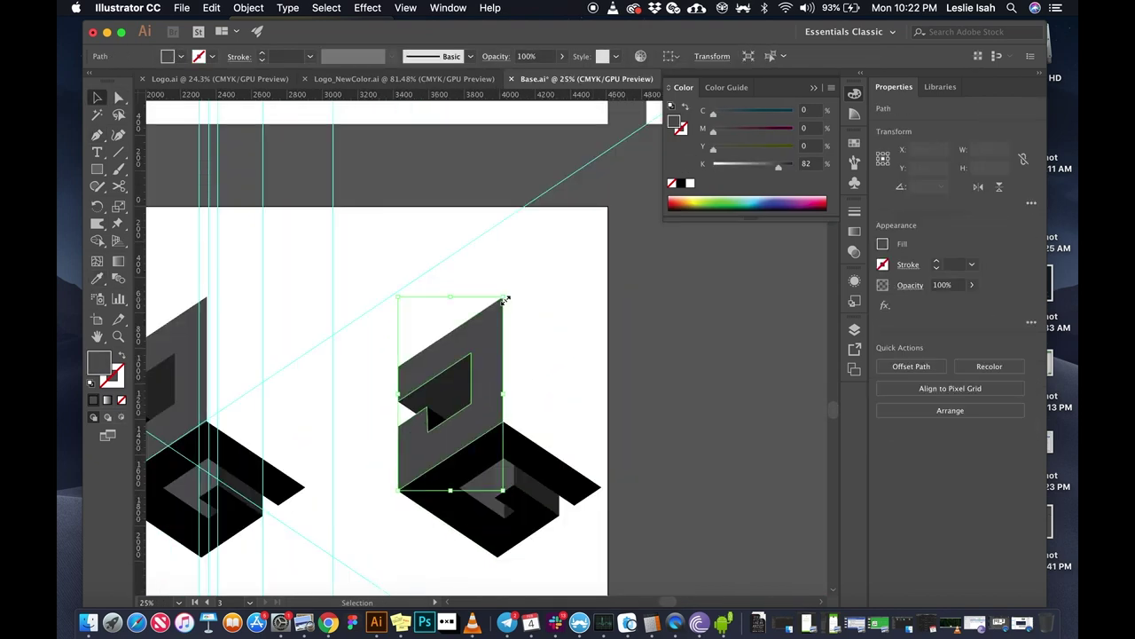
key(ctrl+minus)
key(v)
key(ctrl+z)
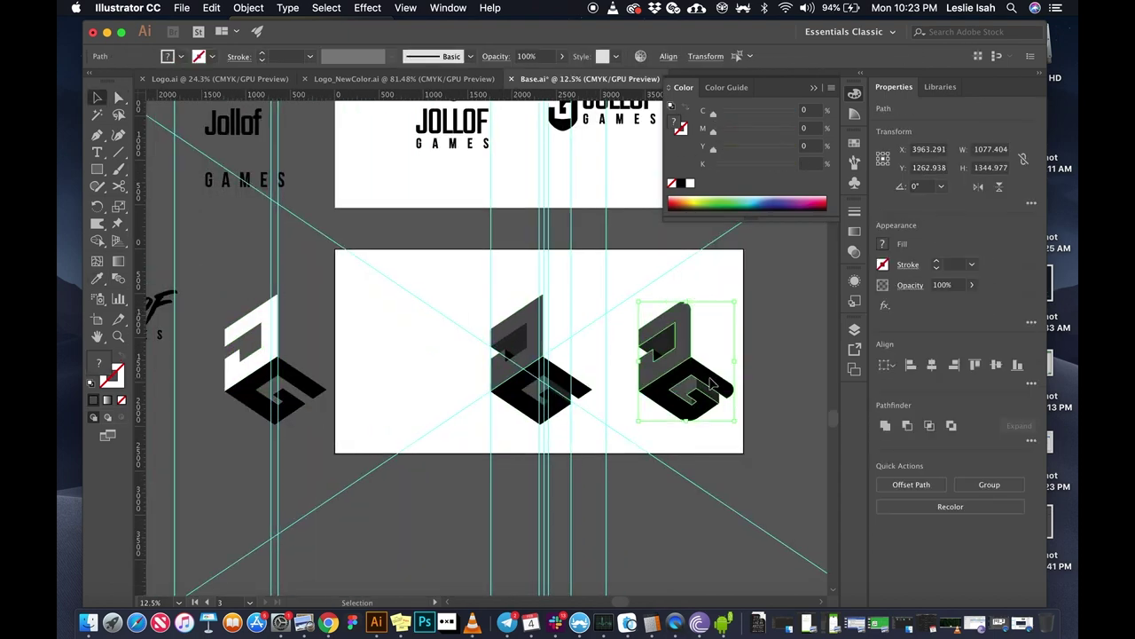
key(ctrl+z)
scroll(450, 351, up, 2)
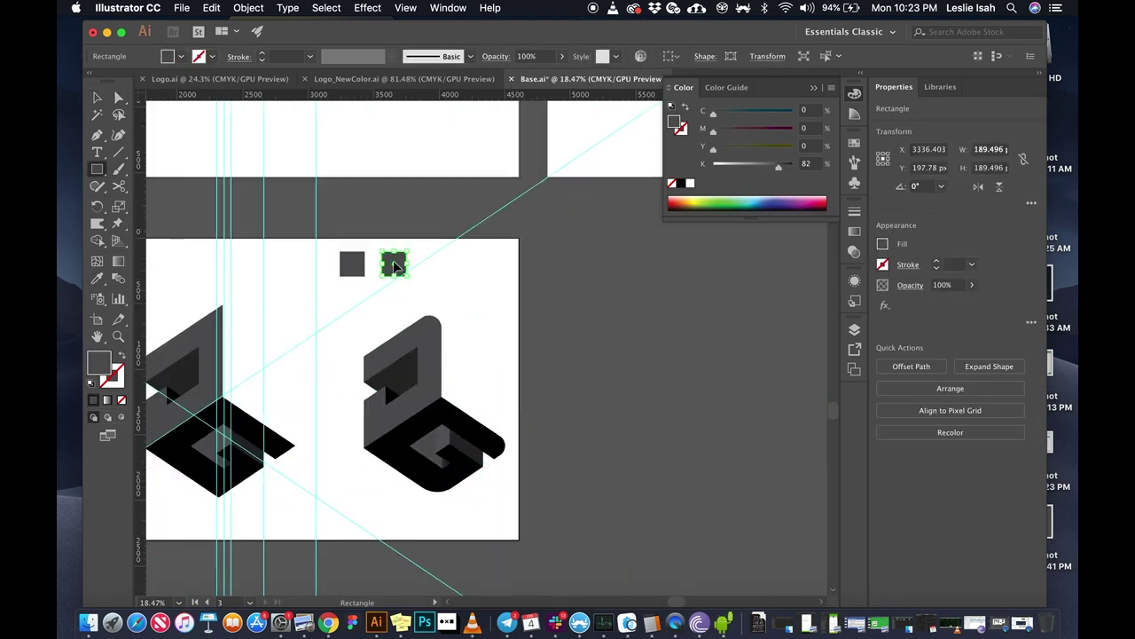
Step: Darken the red of the lower G part and select the orange J part
double_click(98, 361)
click(435, 461)
drag(715, 166, 728, 166)
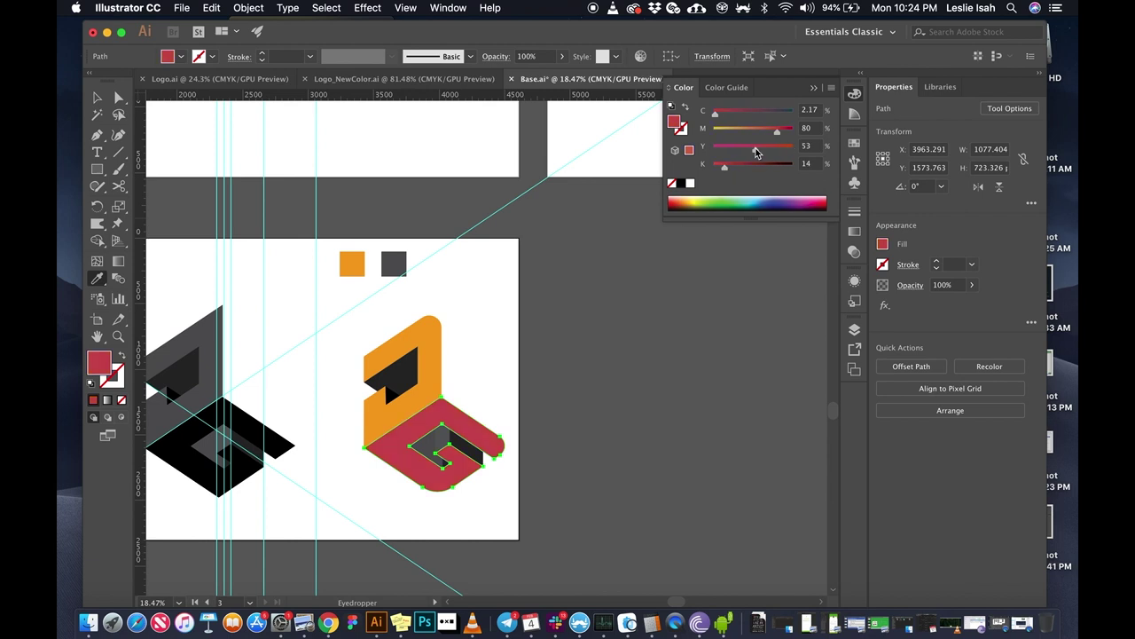
click(394, 372)
scroll(480, 327, up, 3)
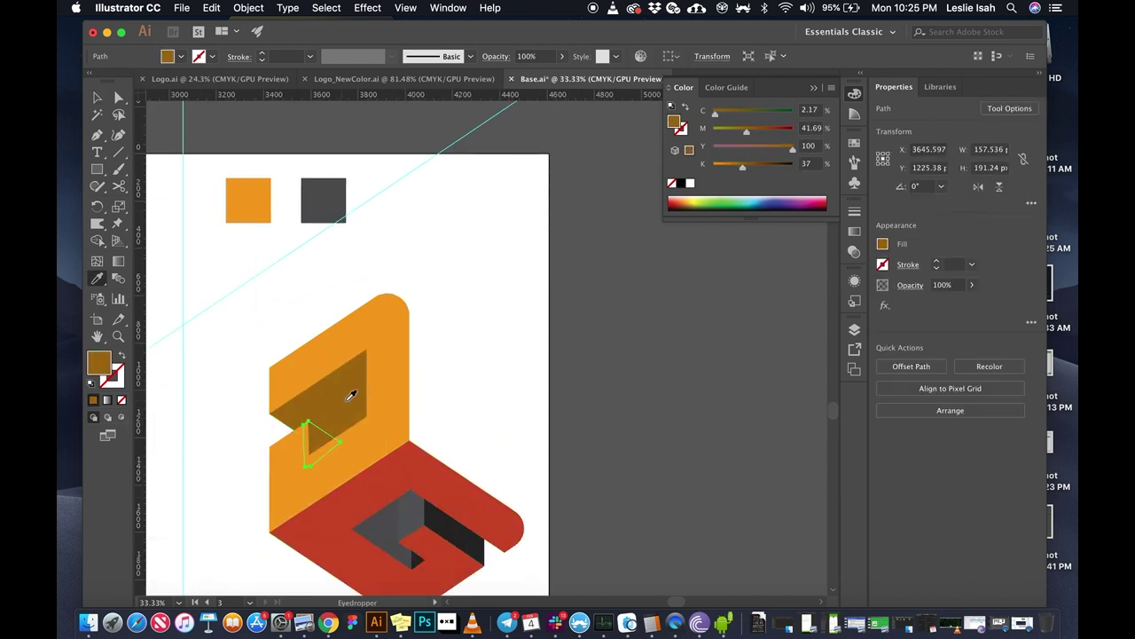
scroll(451, 525, down, 2)
key(super+shift+a)
Step: Sample red onto the grey inner wall with the Eyedropper and darken it
click(346, 355)
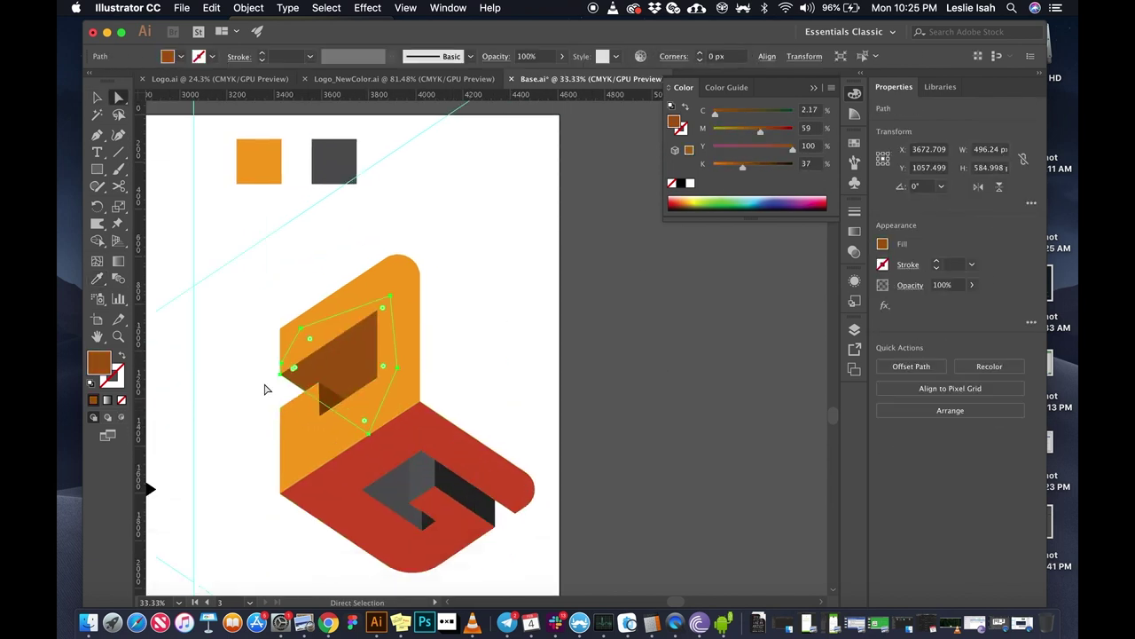
click(413, 557)
key(v)
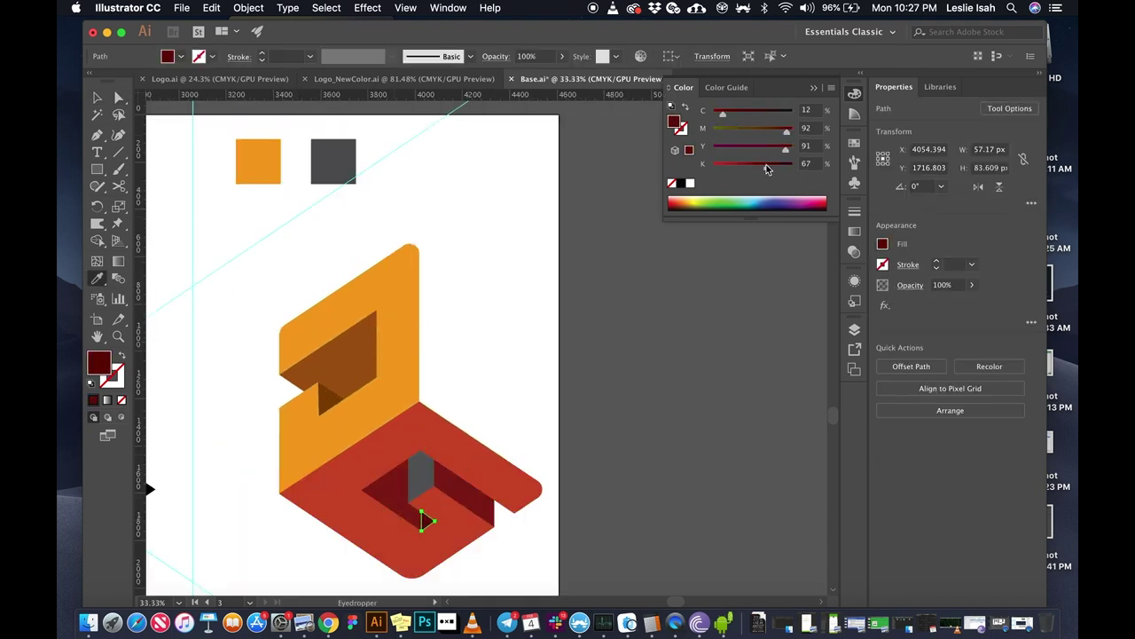
scroll(425, 511, up, 3)
click(407, 439)
drag(759, 133, 772, 132)
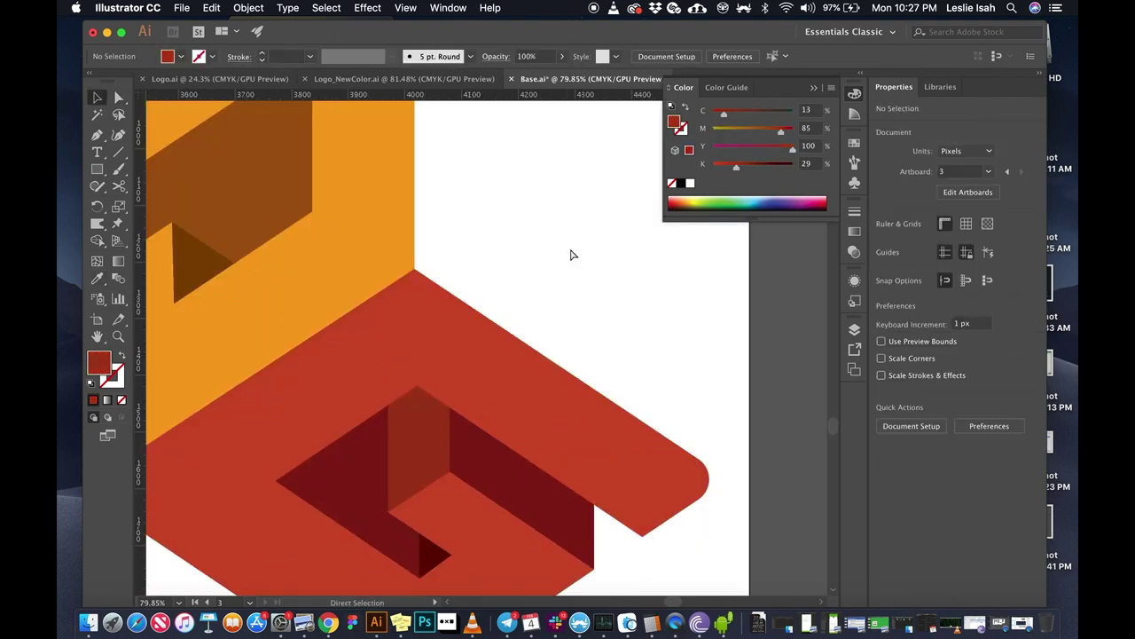
scroll(559, 355, down, 6)
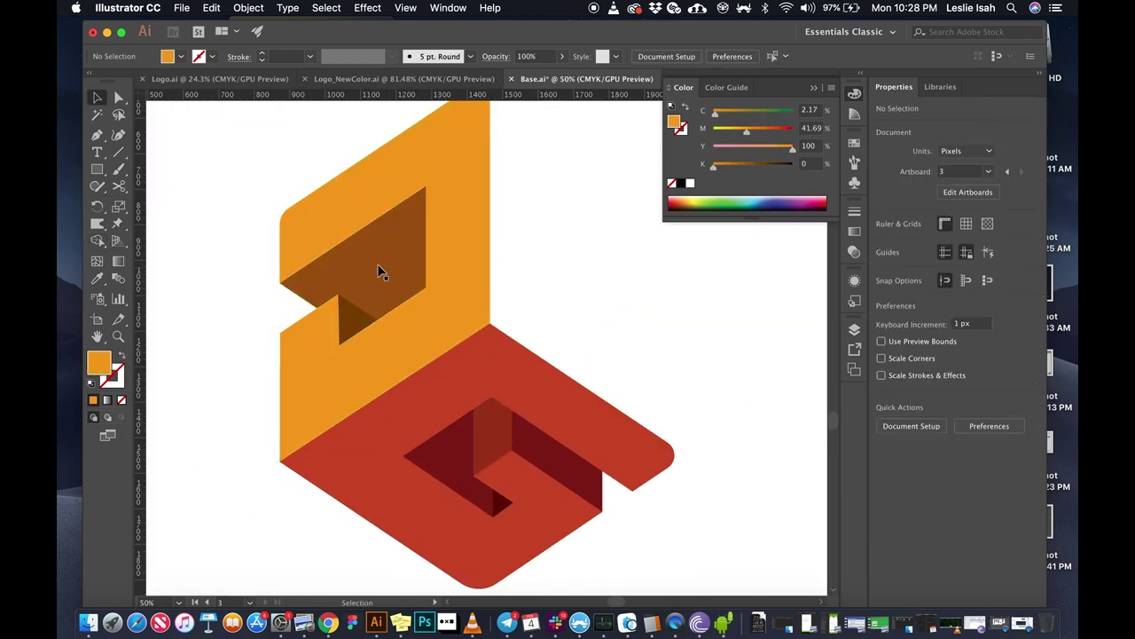
Step: Give the J's inner face an angled linear gradient with Multiply, and the red base's hollow a vertical one
click(379, 271)
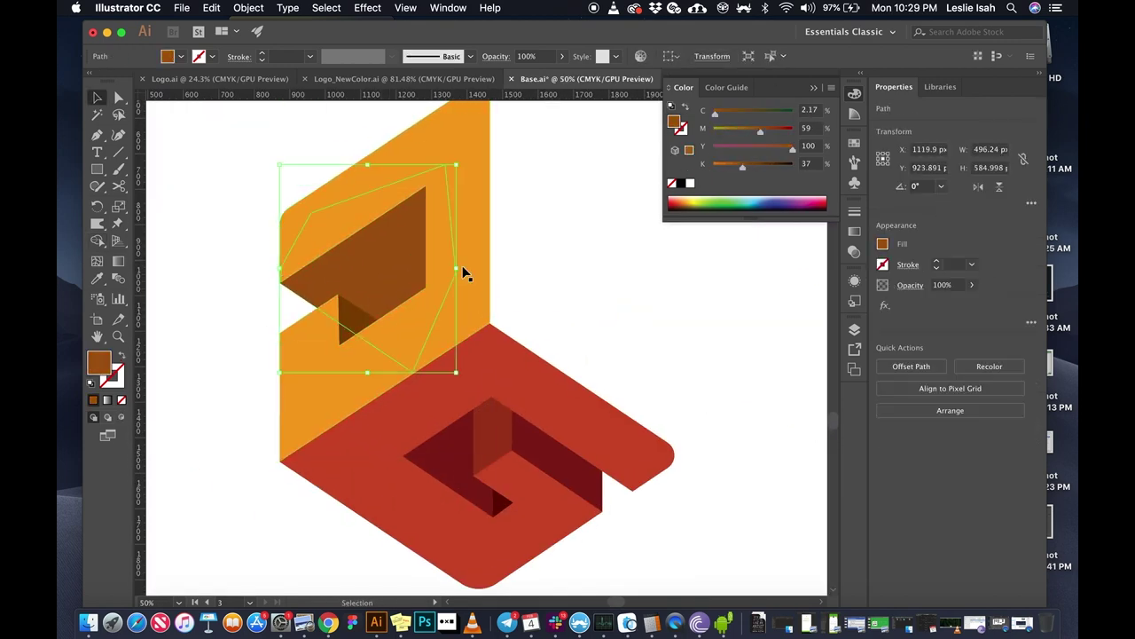
click(855, 230)
click(785, 227)
key(g)
drag(307, 212, 475, 287)
click(854, 251)
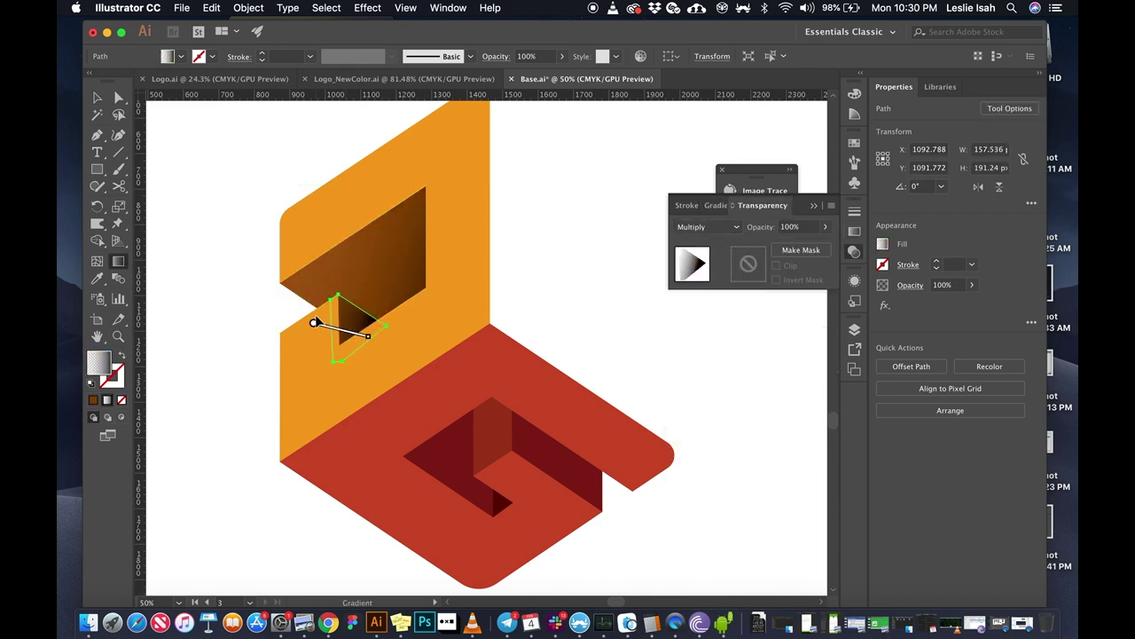
drag(533, 358, 533, 460)
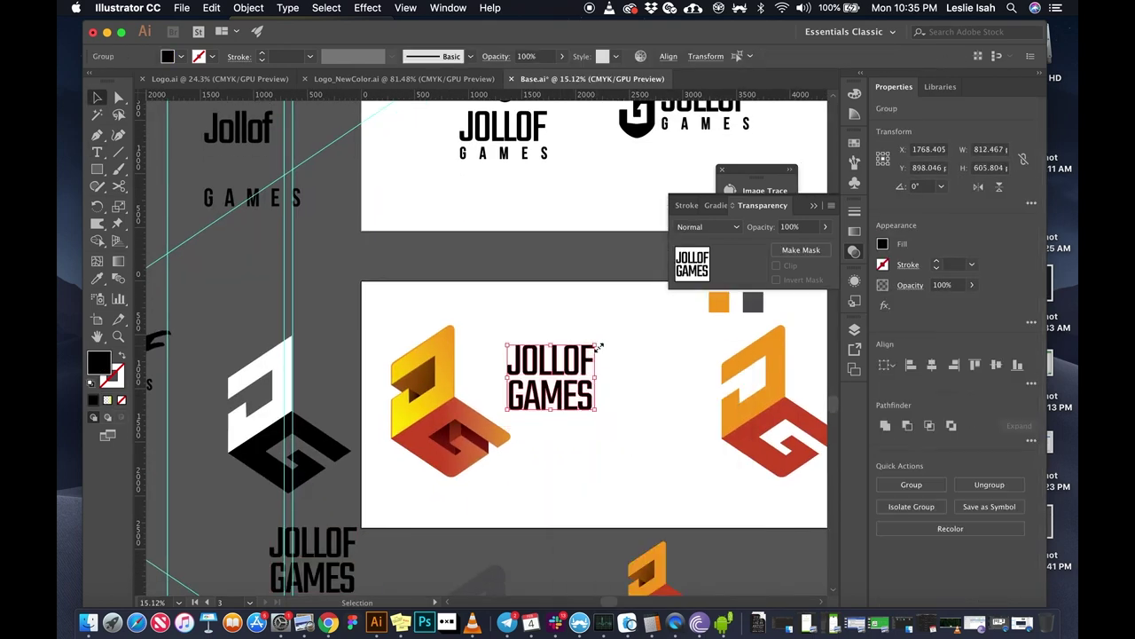
Step: Shear the JOLLOF GAMES text by 30° so it slants beside the J-G mark
text(30)
key(Return)
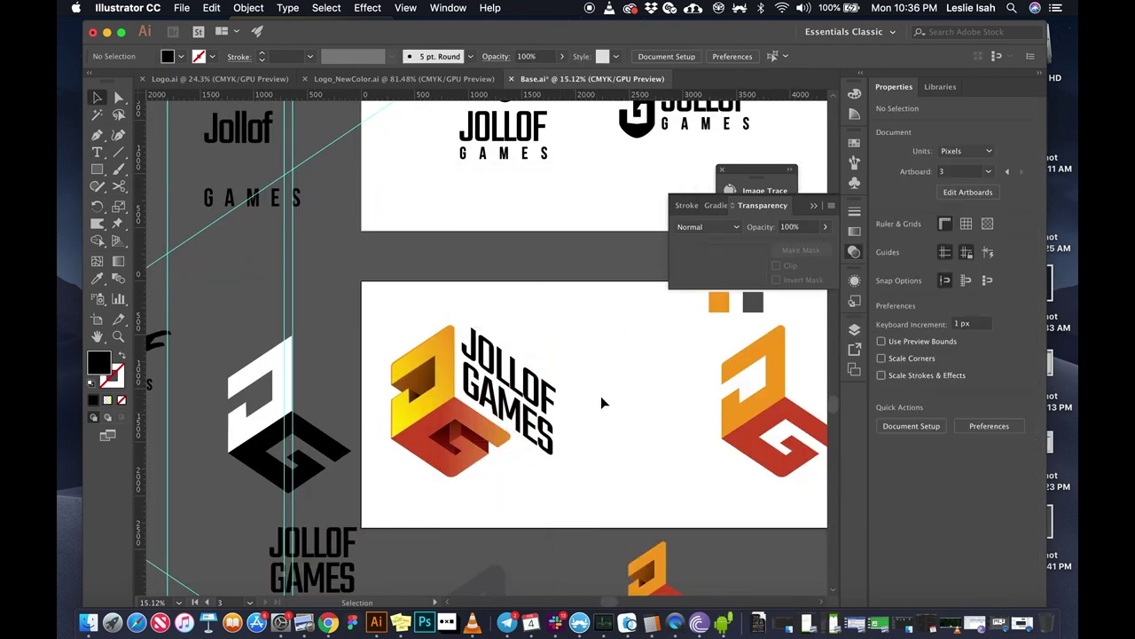
alt+scroll(510, 458, up, 2)
key(Escape)
drag(508, 323, 535, 312)
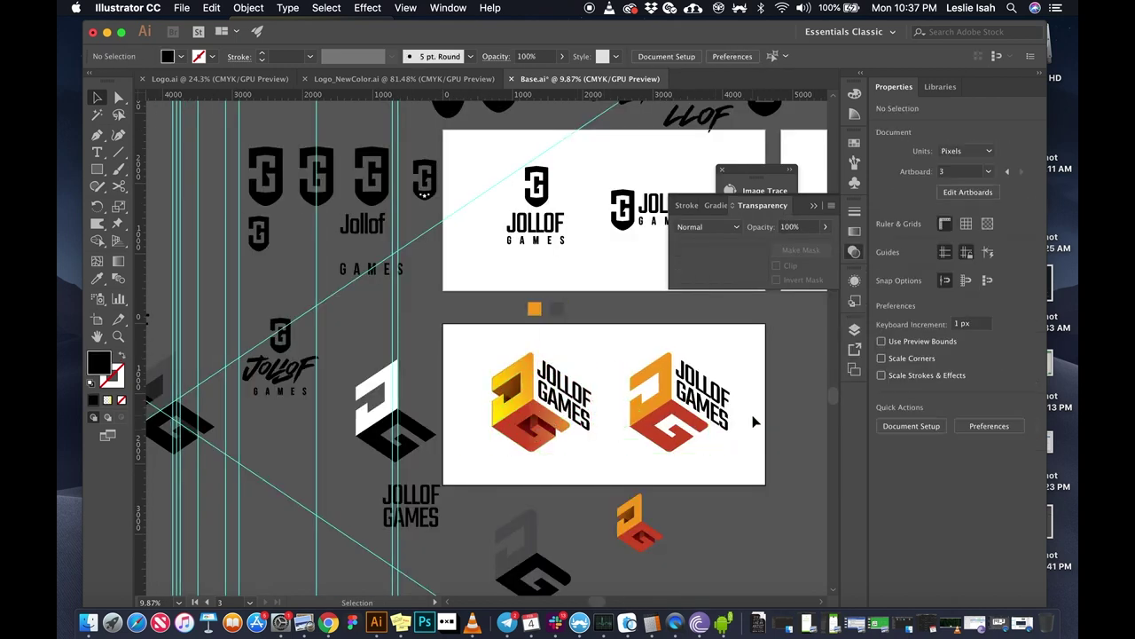
Step: Recolour the GAMES wordmark with brown sampled from the rice-photo palette
scroll(754, 422, right, 5)
scroll(754, 421, up, 2)
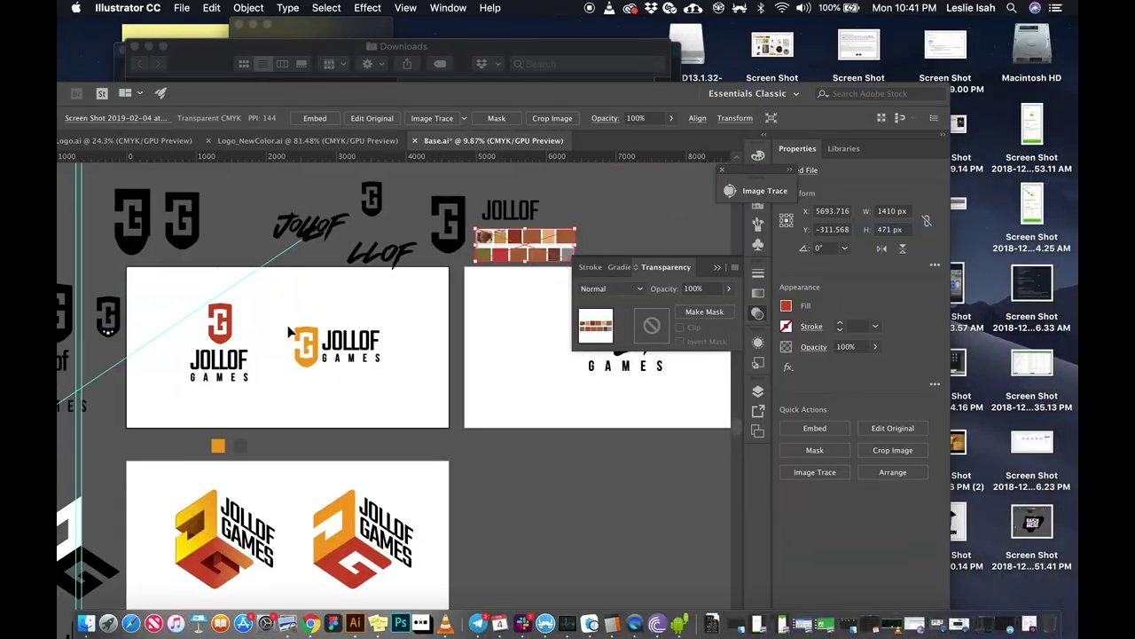
click(272, 273)
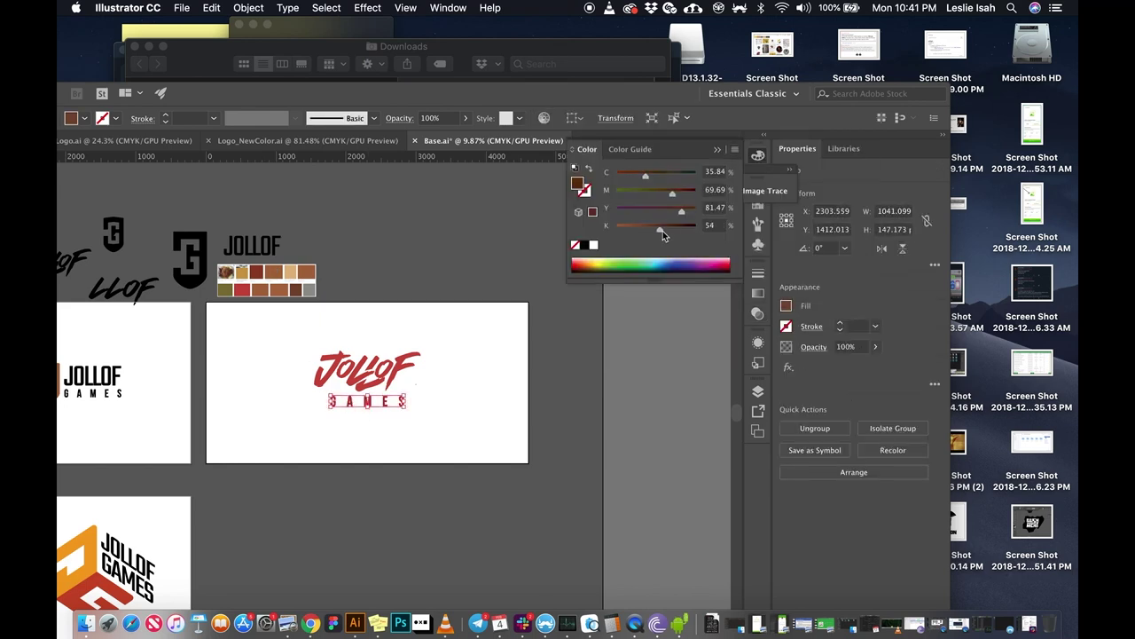